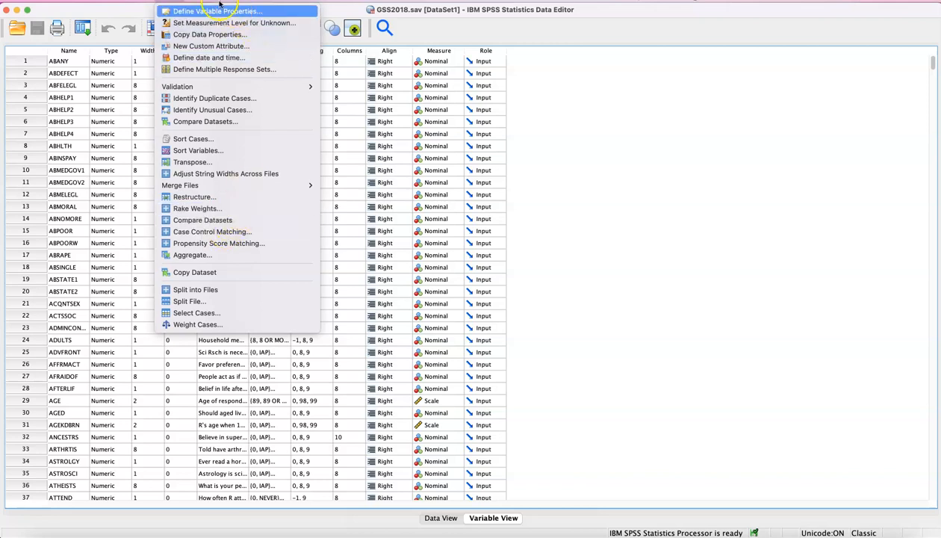
mouse_move(218, 2)
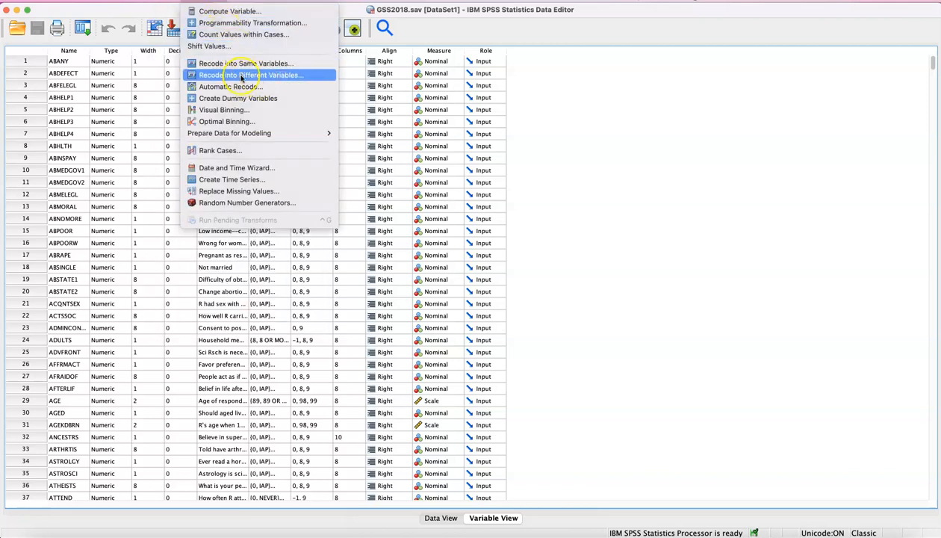
left_click(274, 78)
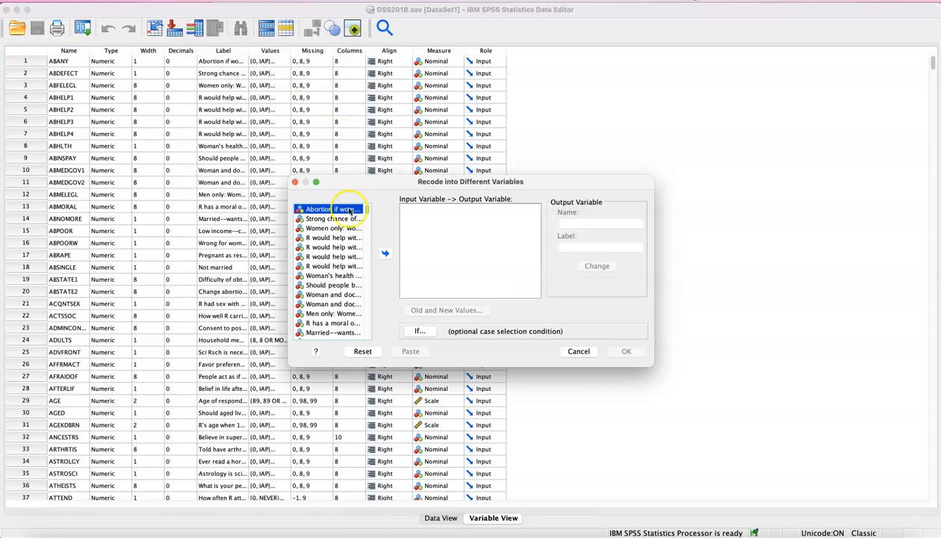
left_click(564, 351)
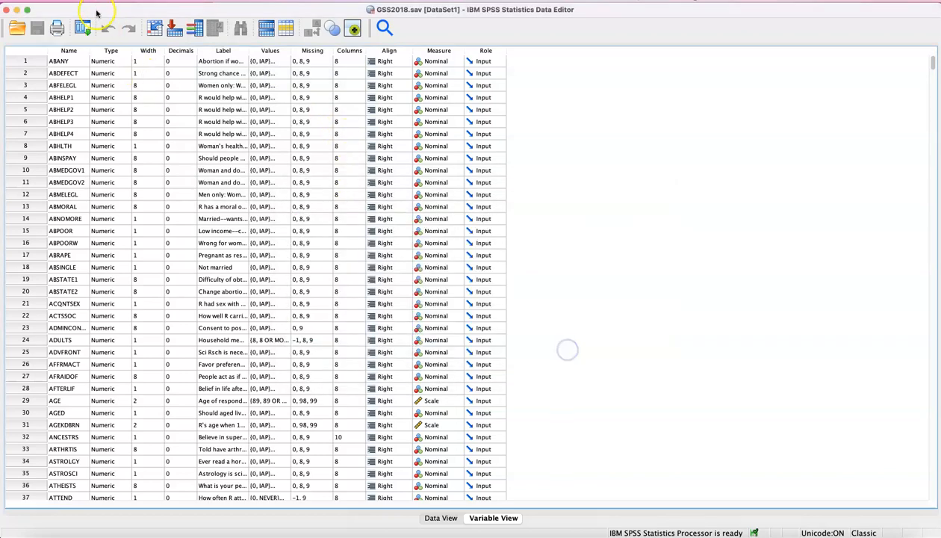
In the general options, make variable lists display names instead of labels
left_click(119, 2)
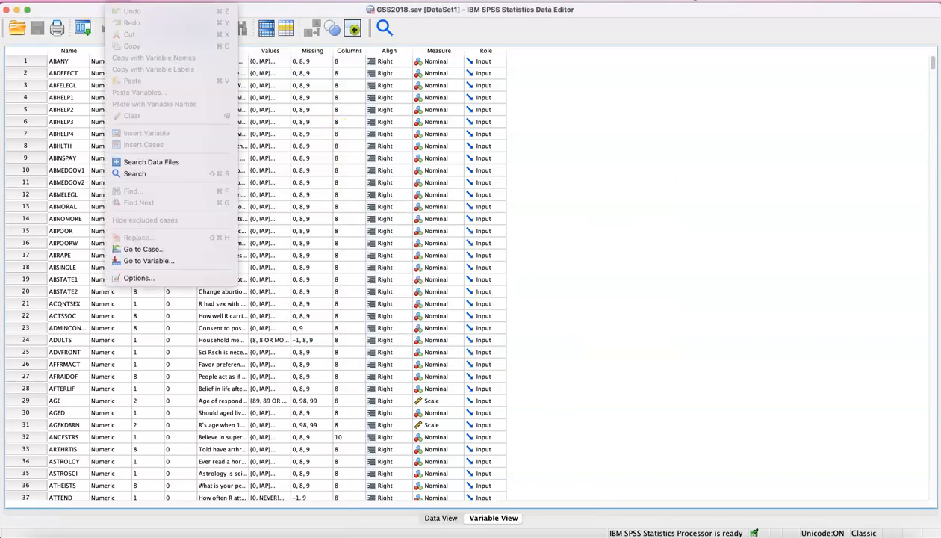
left_click(137, 278)
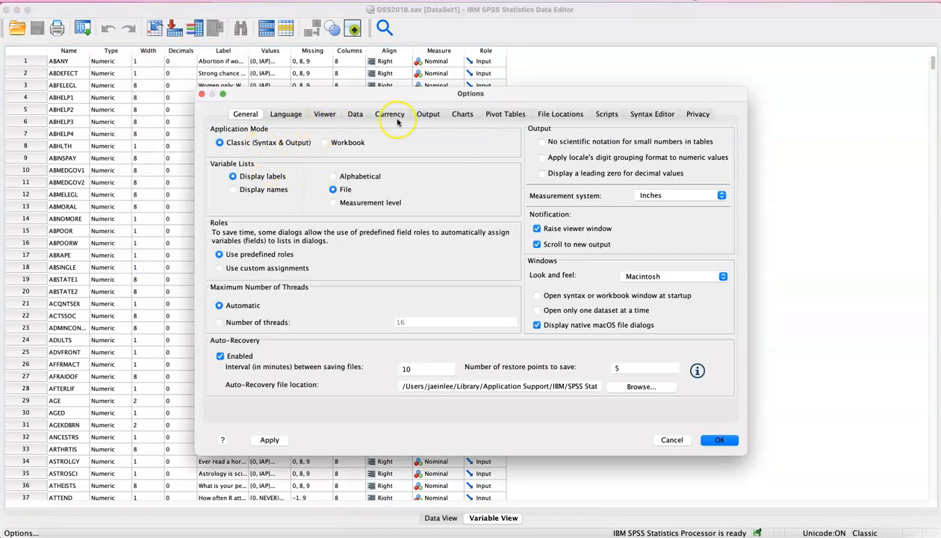
left_click(355, 116)
left_click(291, 118)
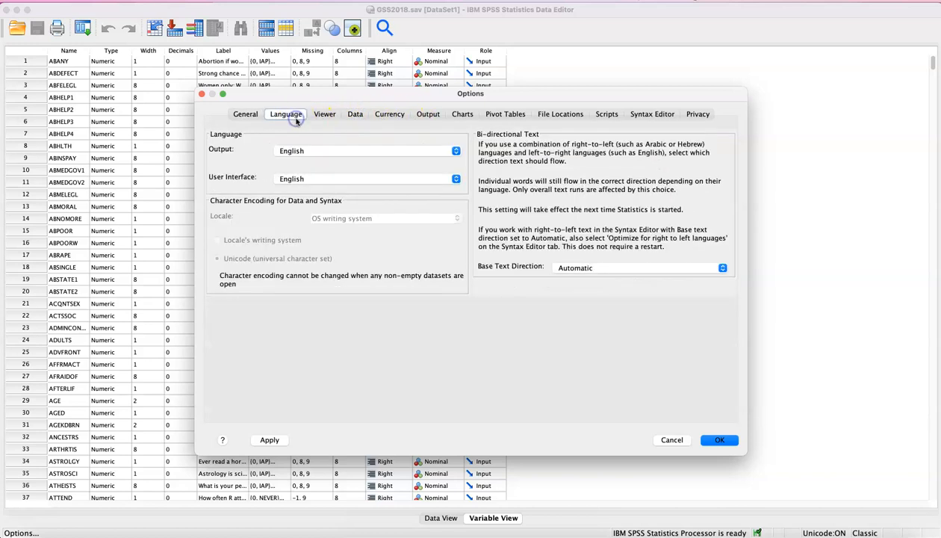
left_click(242, 115)
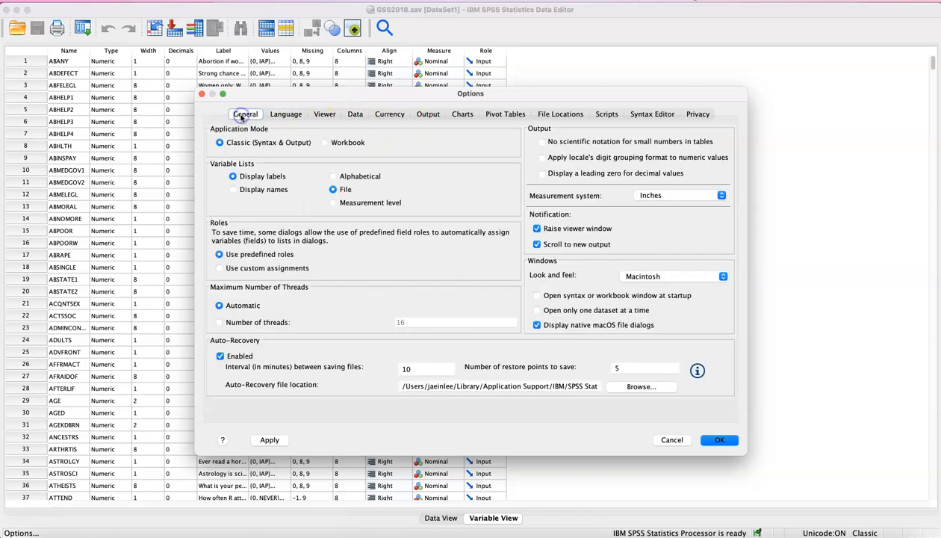
left_click(258, 192)
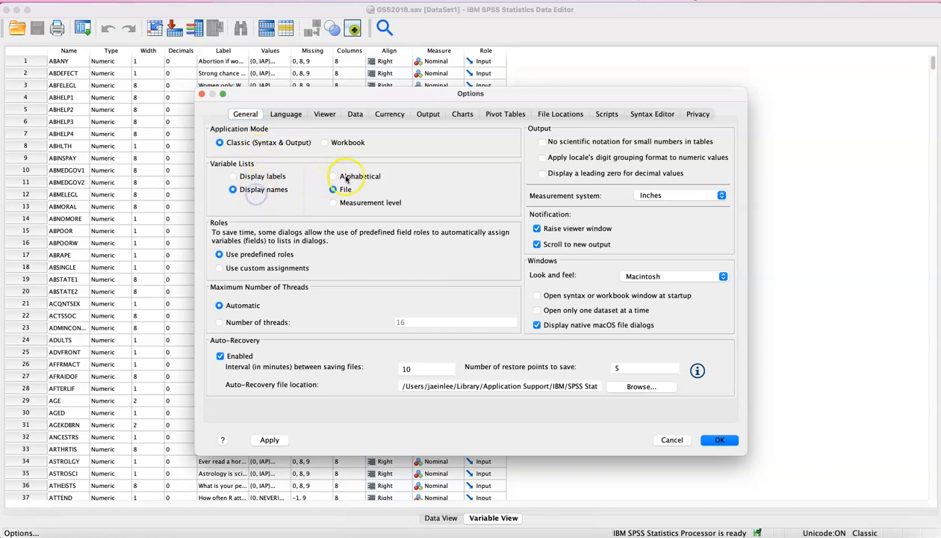
Set outline labeling in the output options to Names and Labels for variables and Values and Labels for variable values, and apply the options
left_click(427, 114)
left_click(340, 156)
left_click(331, 174)
left_click(311, 197)
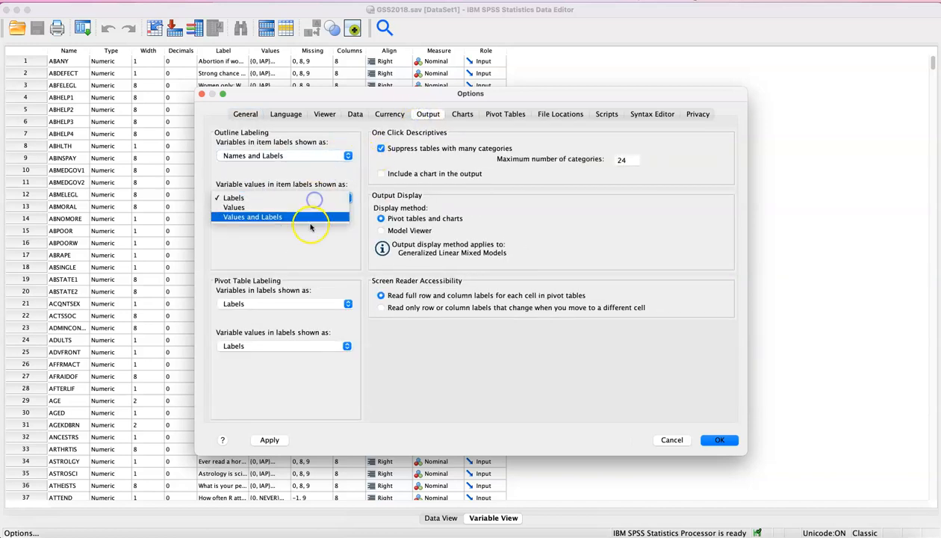
left_click(311, 218)
left_click(716, 440)
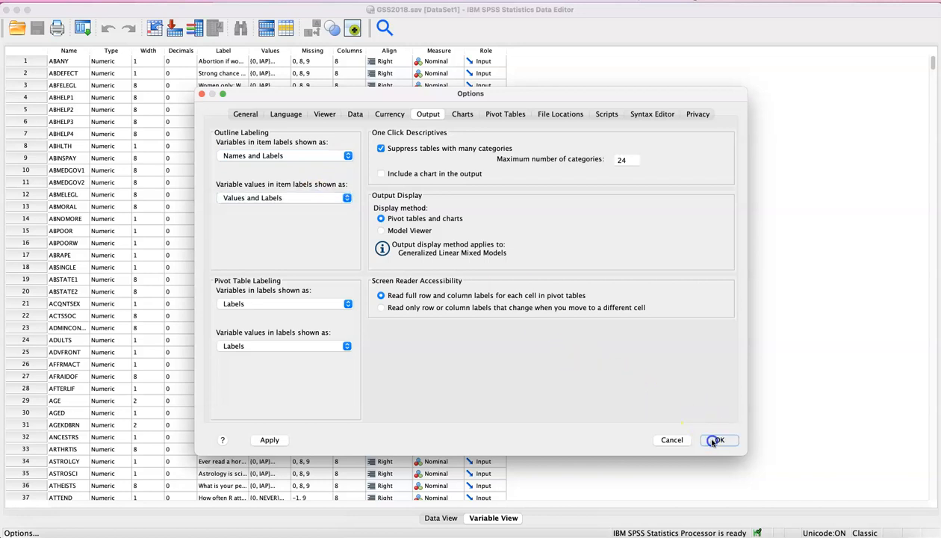
left_click(596, 297)
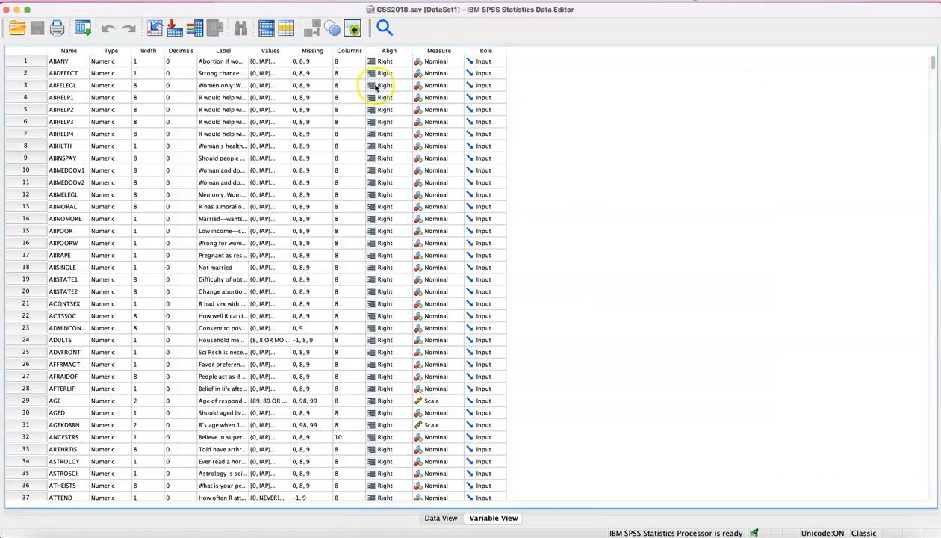
Start Recode into Different Variables and add HEALTH as the input variable
left_click(196, 1)
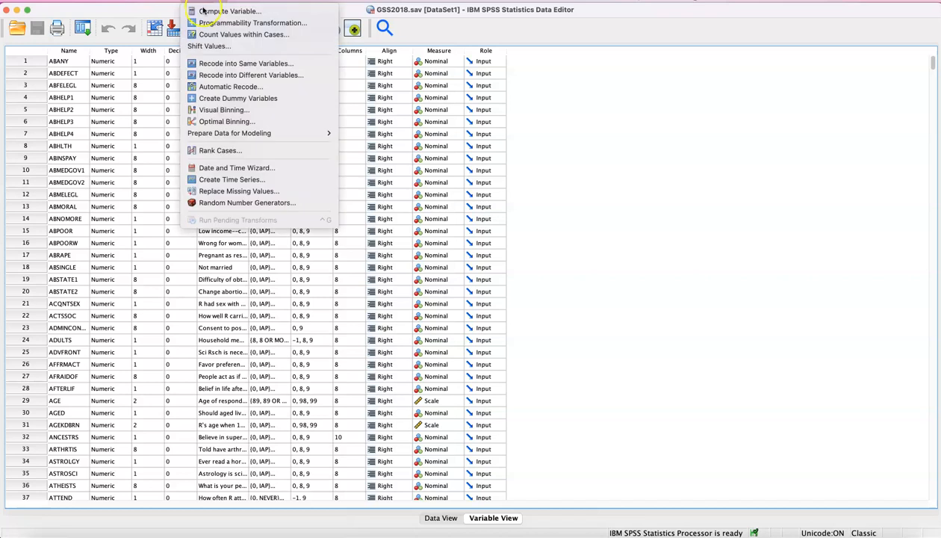
left_click(224, 76)
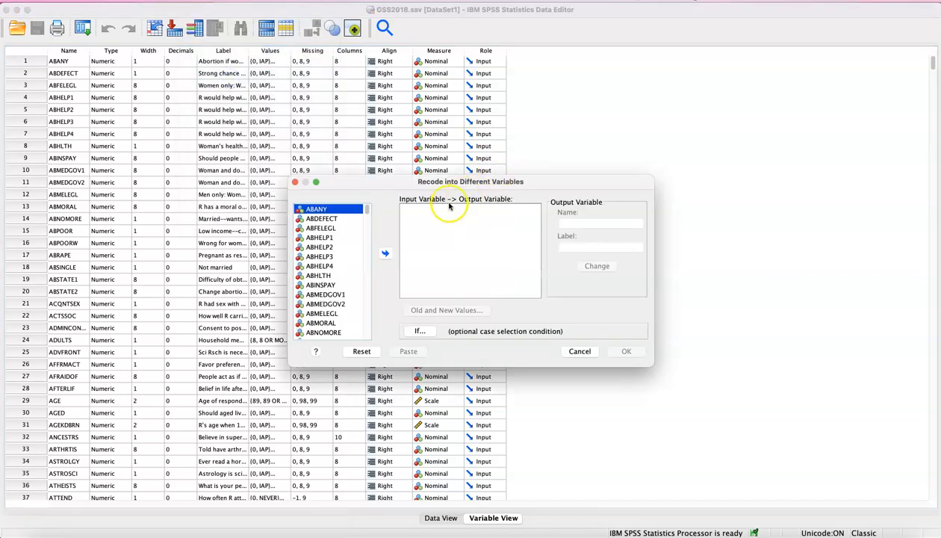
left_click(351, 229)
type("he")
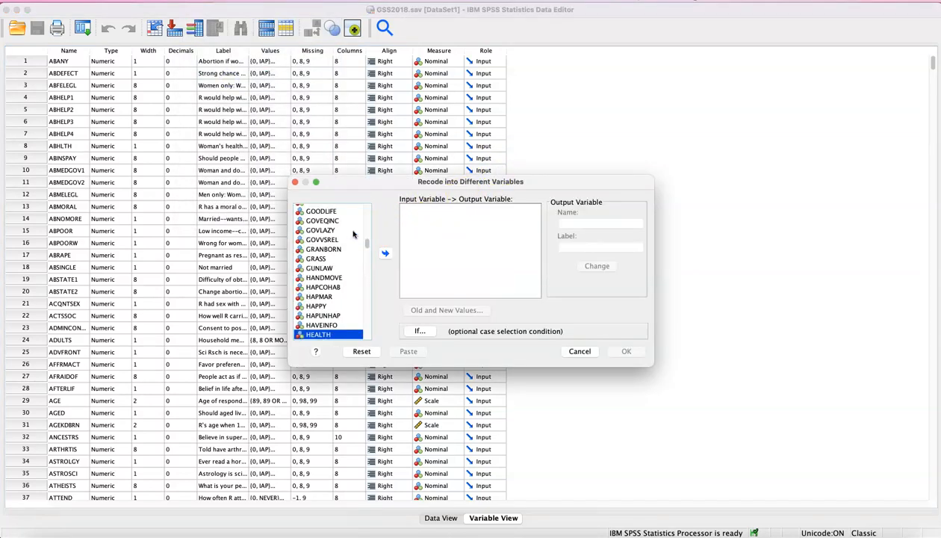
left_click(385, 252)
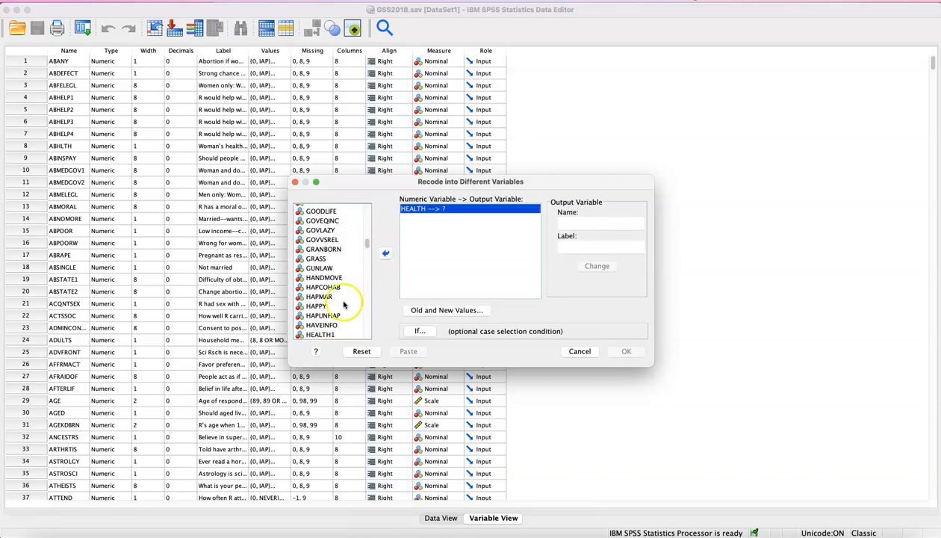
Examine the value labels of HEALTH in its variable information, and close it
right_click(433, 213)
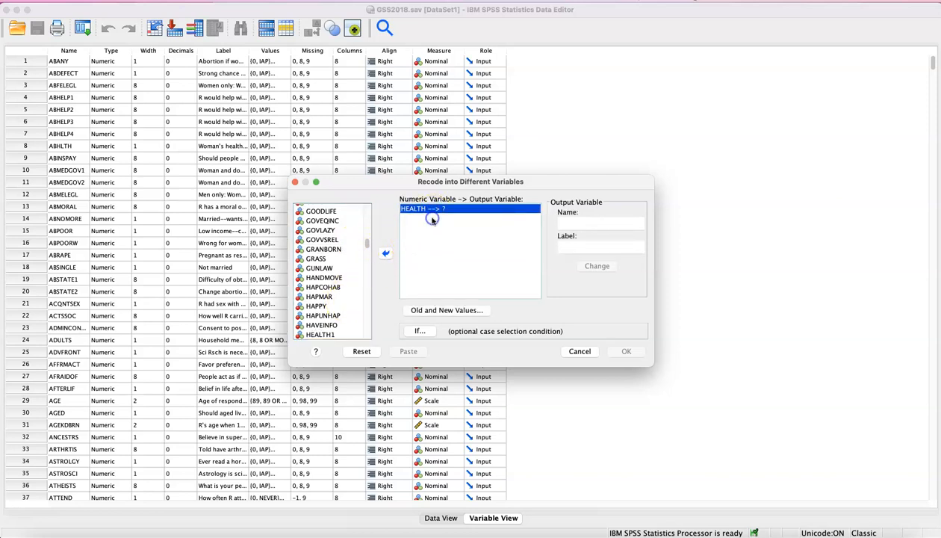
left_click(432, 219)
left_click(678, 251)
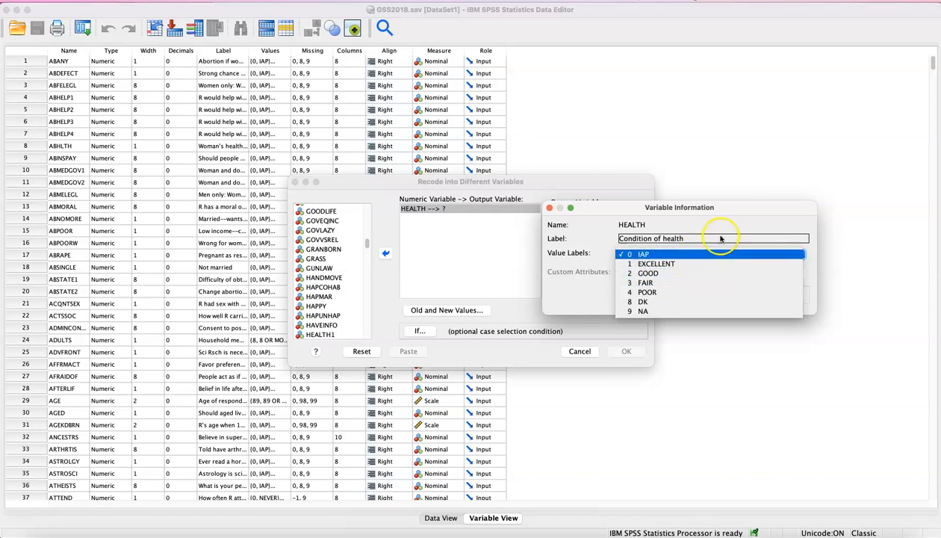
left_click(733, 213)
left_click(551, 209)
Name the output variable reHealth, label it "Recoded Health Variable", and assign it to HEALTH
left_click(578, 222)
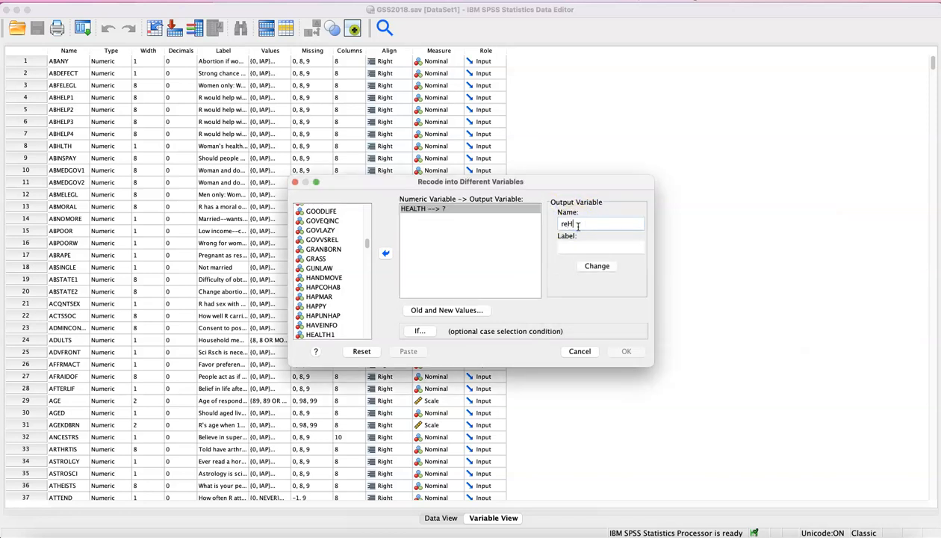
left_click(578, 248)
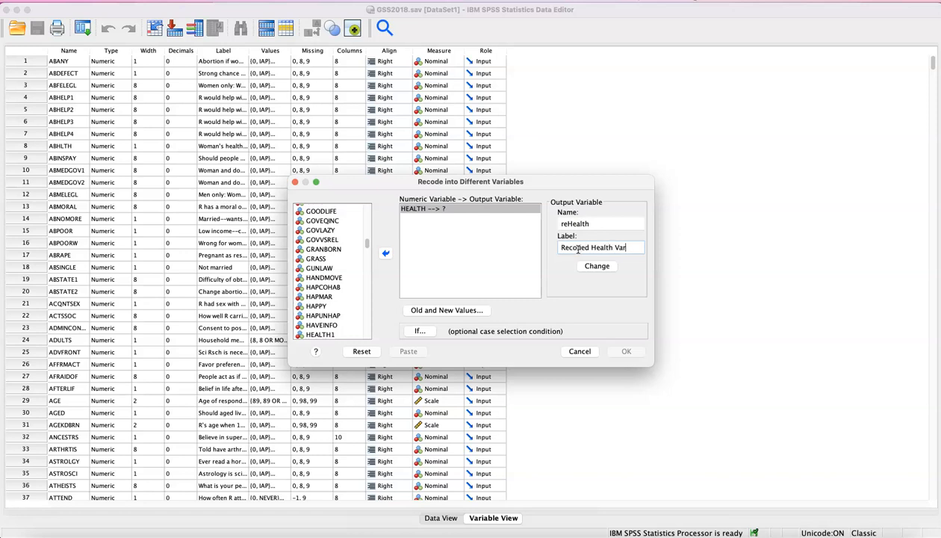
type("able")
left_click(594, 266)
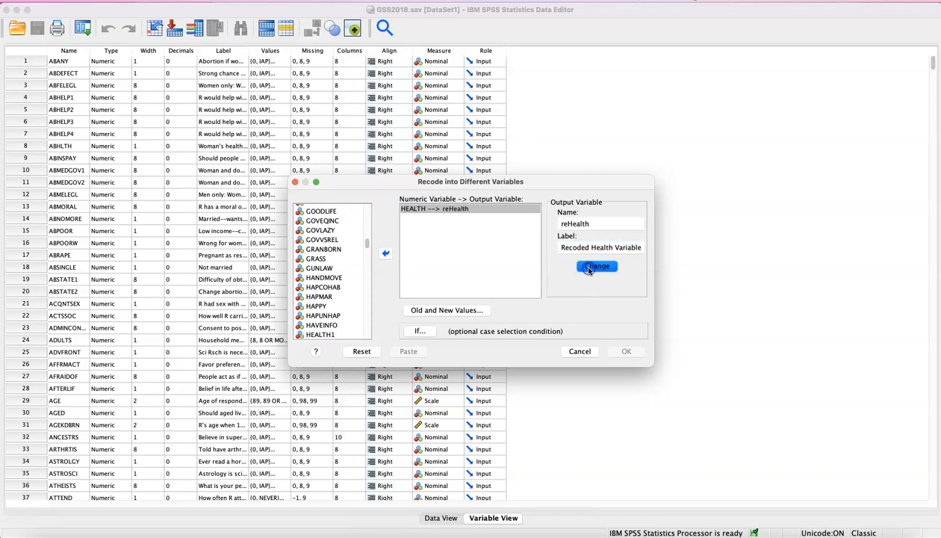
Check the reverse-coding table on the PowerPoint slide and add the recode of old value 4 to new value 1
left_click(446, 310)
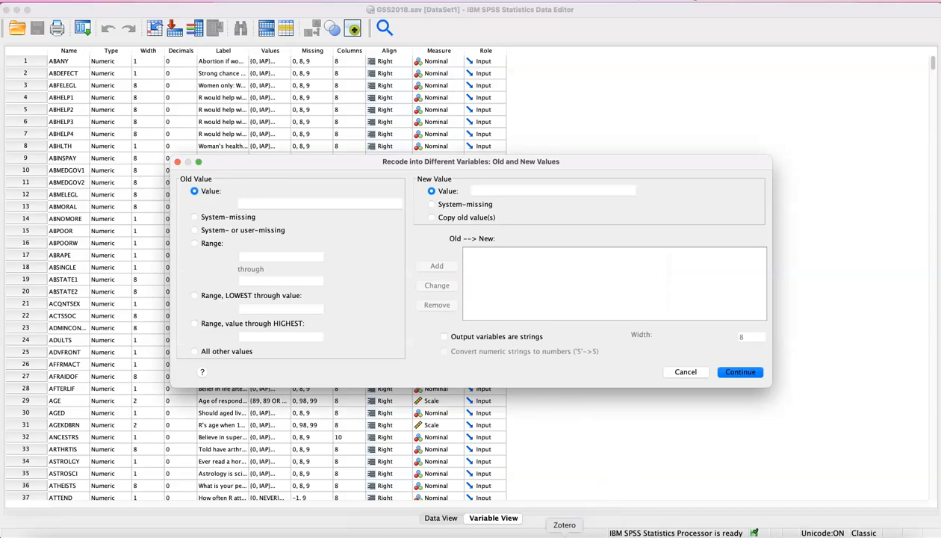
left_click(324, 532)
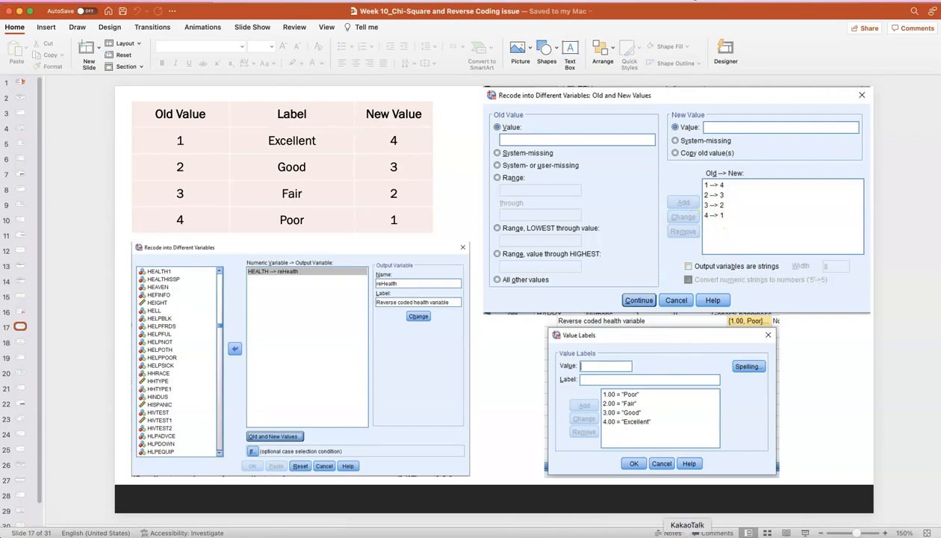
left_click(696, 532)
left_click(362, 204)
type("4")
left_click(478, 191)
type("1")
left_click(436, 266)
Add the recodes of old value 3 to new value 2 and old value 2 to new value 3
left_click(366, 208)
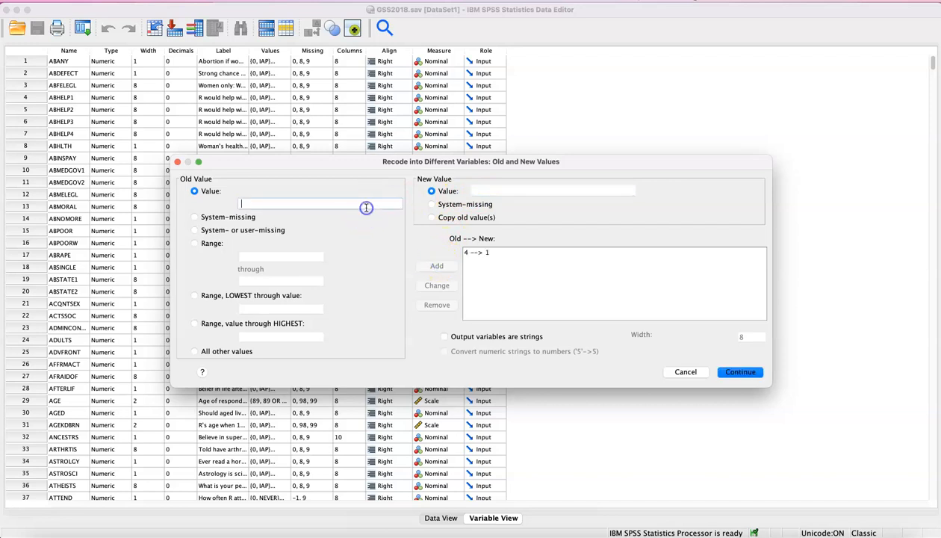
type("3")
left_click(489, 189)
type("2")
left_click(436, 266)
left_click(378, 207)
type("2")
left_click(557, 193)
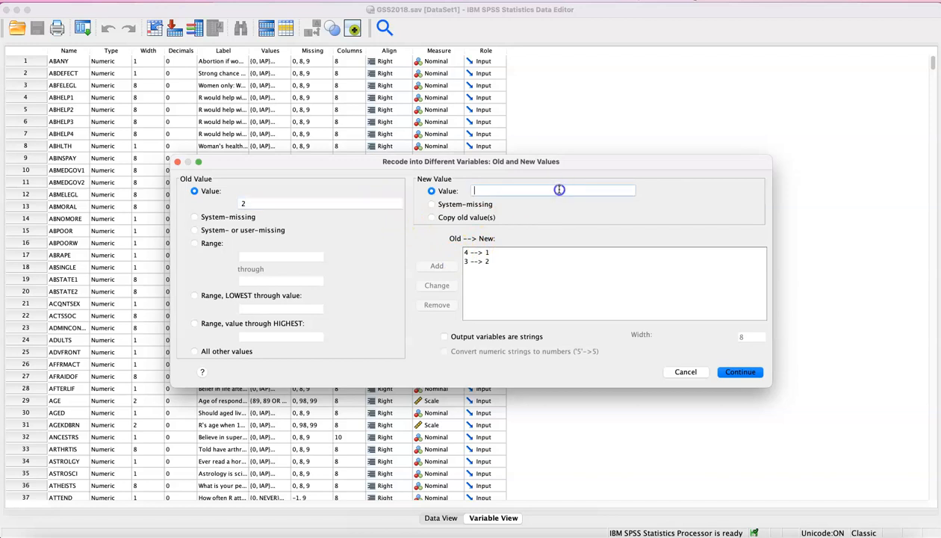
type("3")
left_click(440, 266)
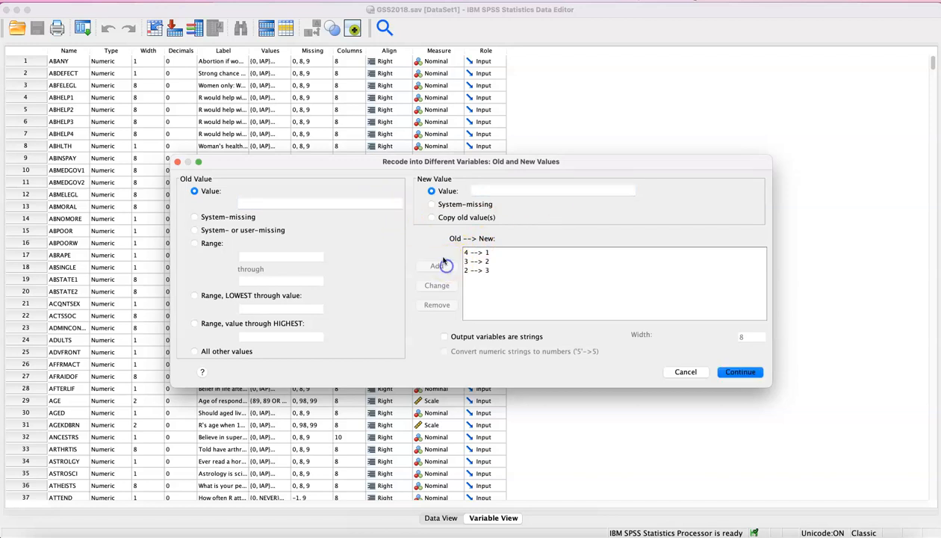
Add the recode of old value 1 to new value 4 and run the recoding
left_click(383, 207)
type("1")
left_click(498, 193)
type("4")
left_click(439, 266)
left_click(731, 369)
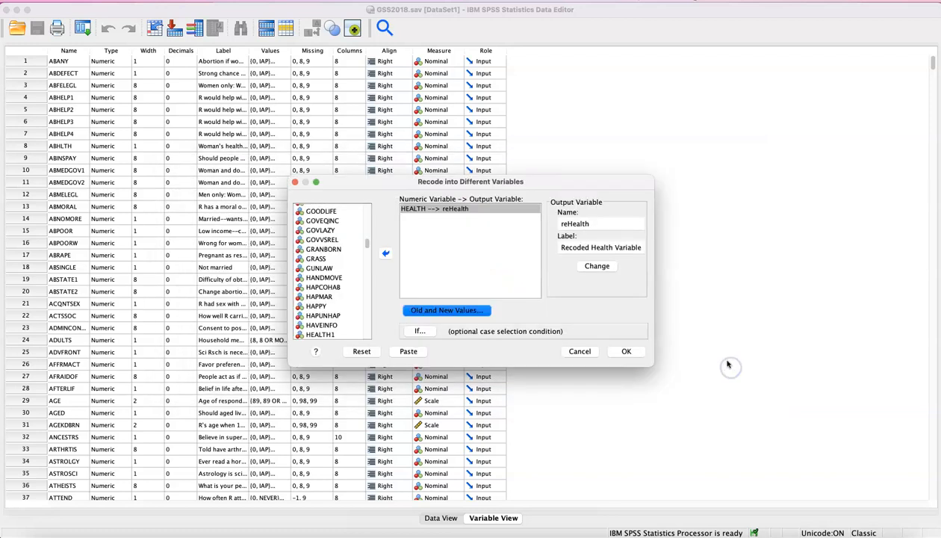
left_click(626, 351)
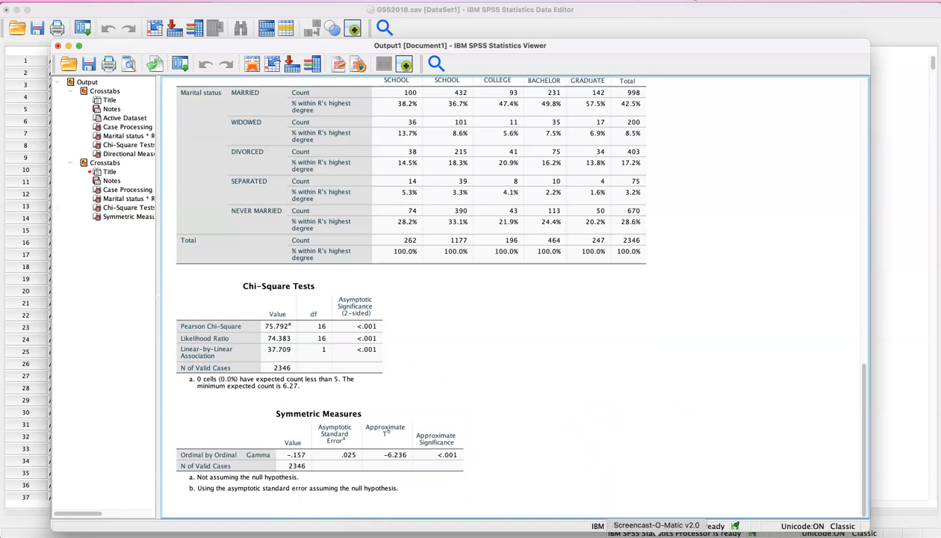
Return to the GSS2018.sav Data Editor window and locate the reHealth variable at the end of the variable list
right_click(717, 532)
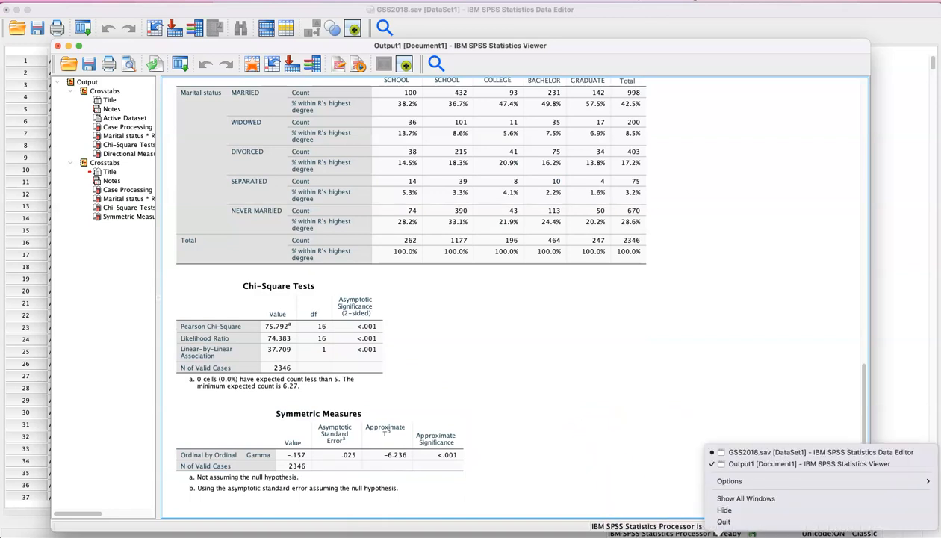
left_click(767, 454)
scroll(248, 300, "down", 20)
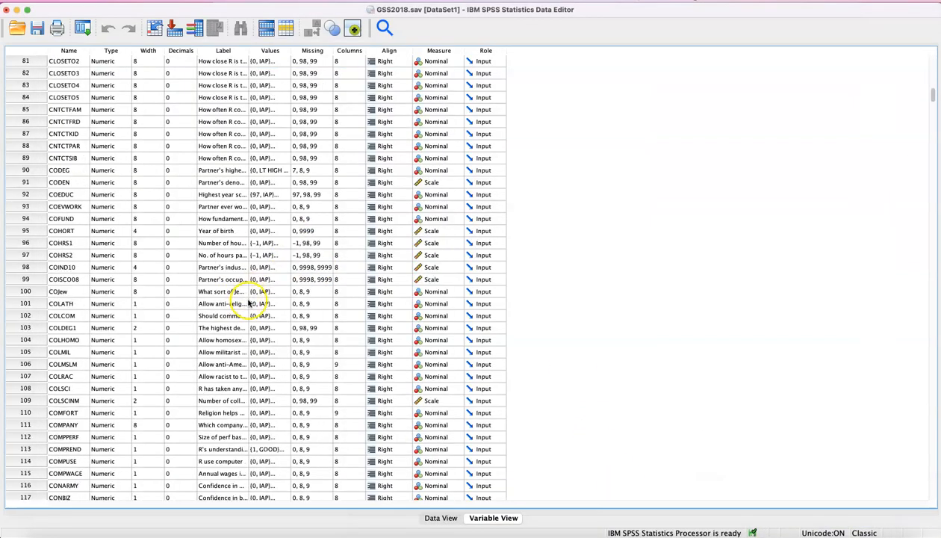
scroll(249, 300, "down", 20)
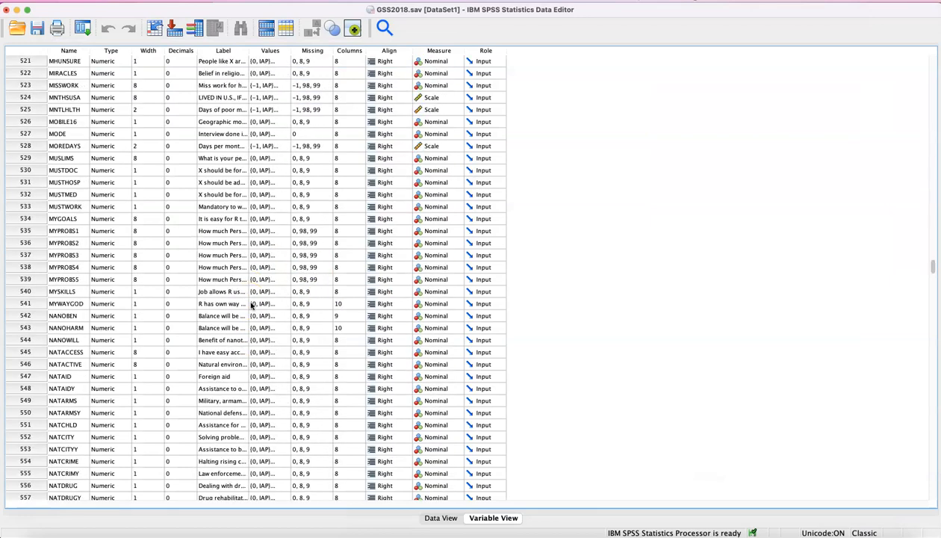
scroll(251, 299, "down", 15)
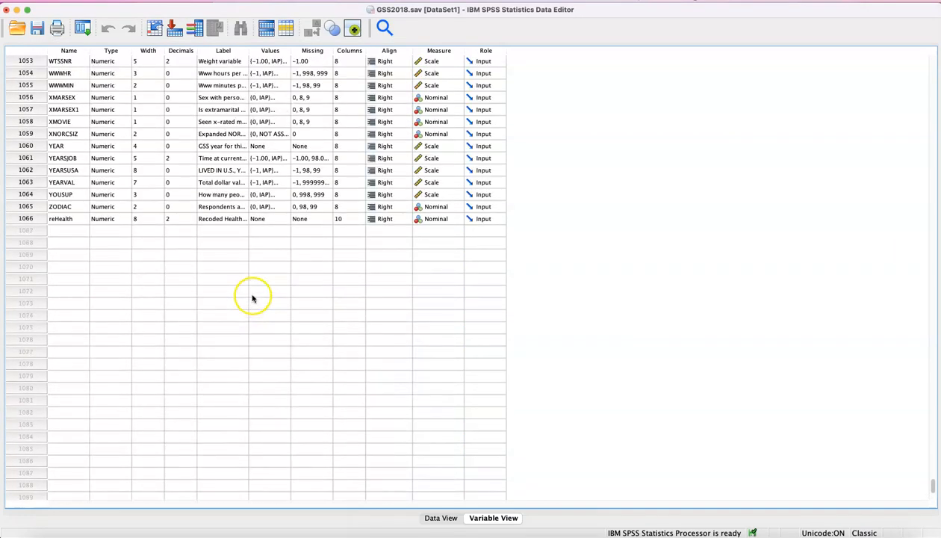
View the case data including the reHealth column, and return to the definition row of reHealth in the variable list
left_click(62, 267)
double_click(38, 270)
right_click(38, 270)
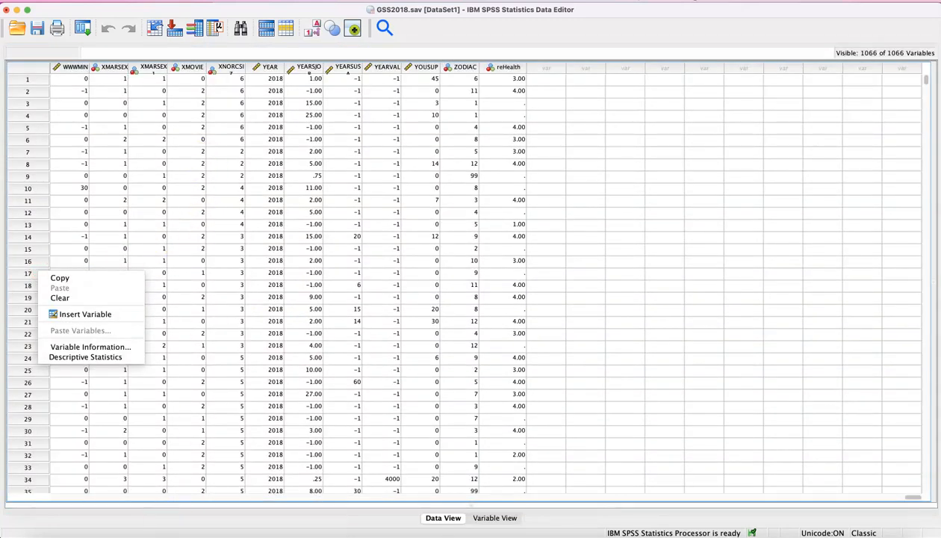
left_click(183, 511)
mouse_move(604, 11)
left_mouse_down()
mouse_move(611, 3)
mouse_move(605, 20)
mouse_move(614, 3)
mouse_move(629, 143)
mouse_move(618, 2)
left_mouse_up()
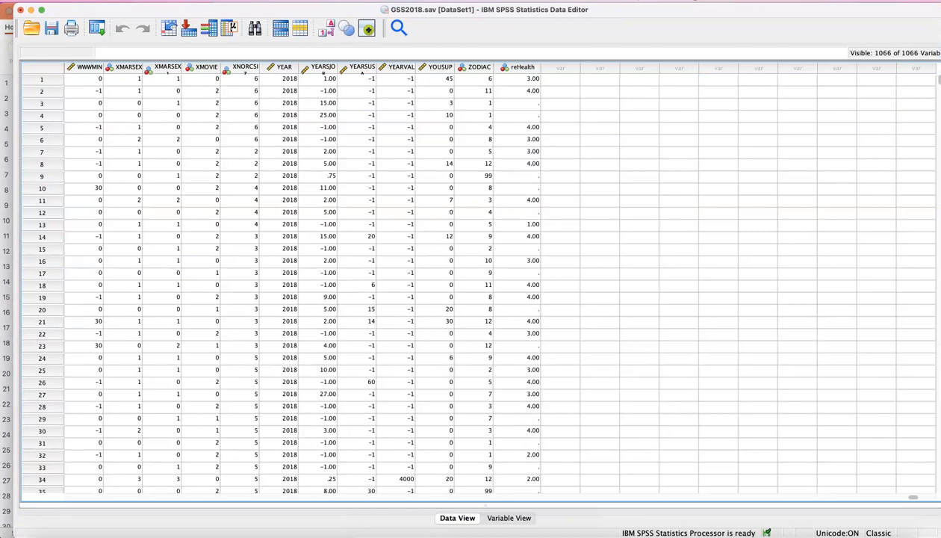
double_click(527, 68)
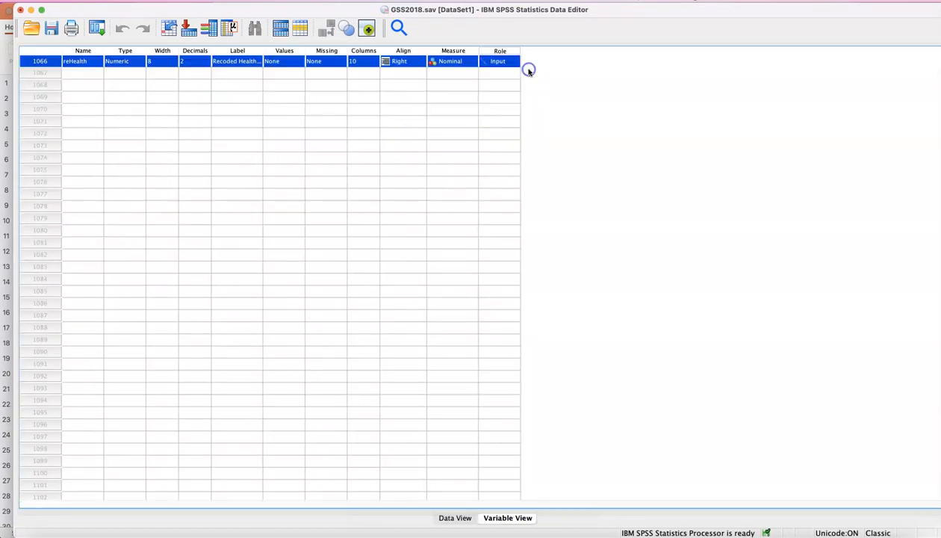
scroll(239, 187, "up", 4)
scroll(266, 202, "up", 2)
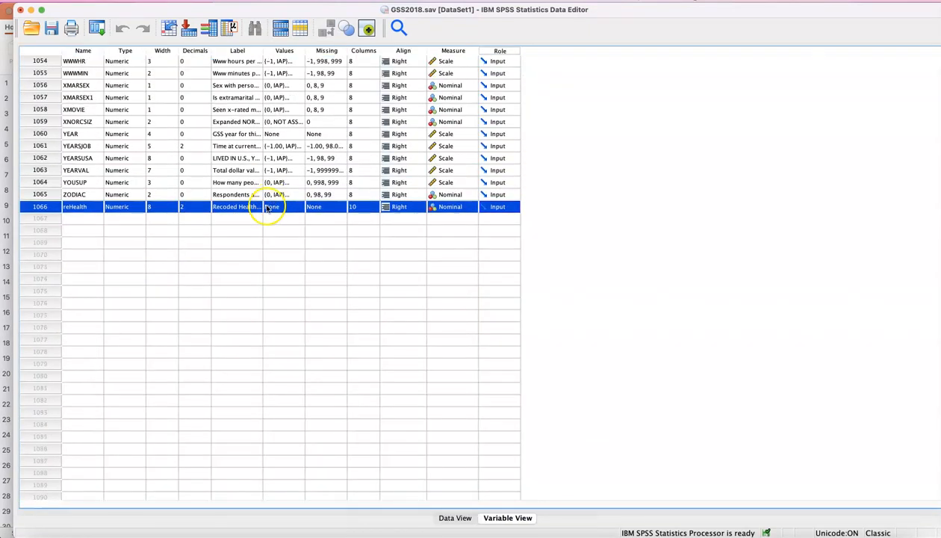
Run descriptive statistics on the reHealth variable and examine its frequency table in the output
right_click(27, 210)
left_click(153, 218)
left_click(55, 210)
double_click(55, 209)
right_click(56, 210)
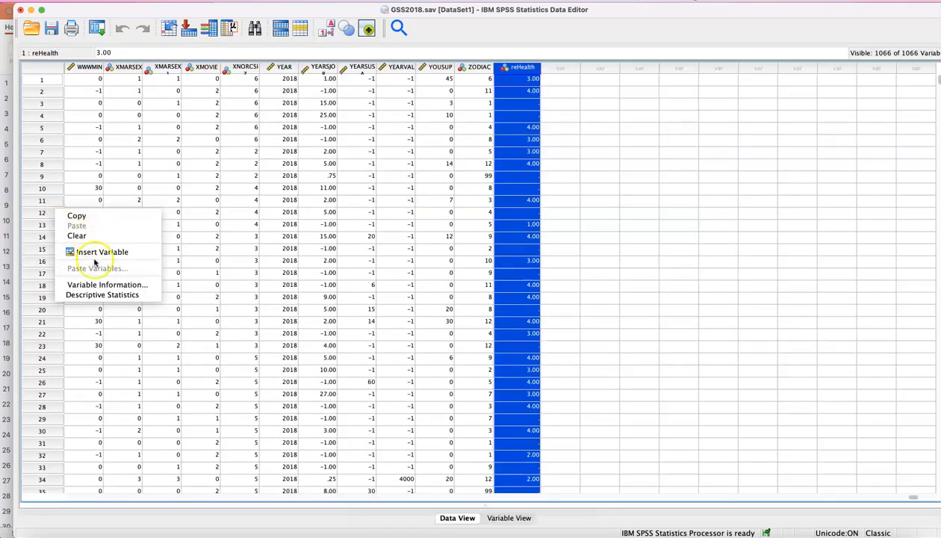
left_click(102, 295)
left_click(239, 426)
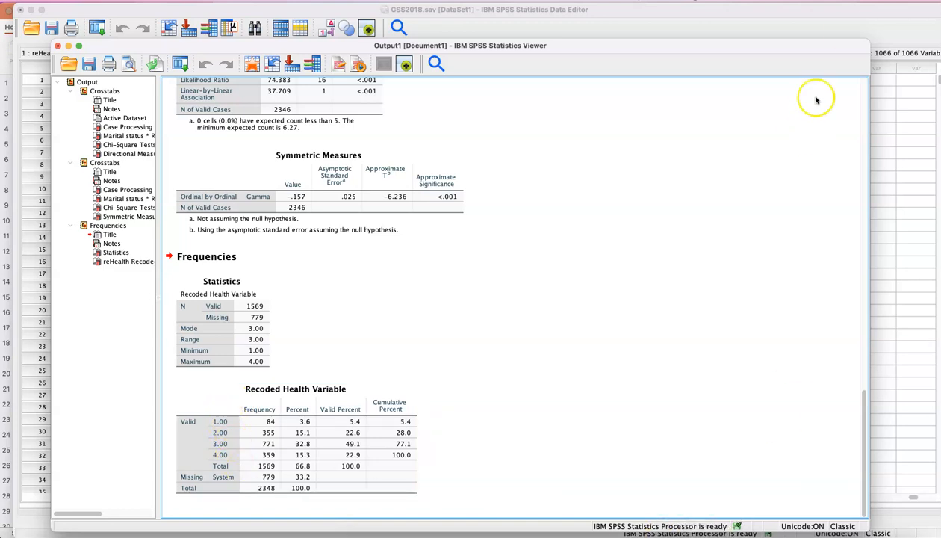
Return to the reHealth definition row in the Data Editor and consult the value labels on the PowerPoint reverse-coding slide
left_click(836, 28)
left_click(523, 67)
double_click(535, 73)
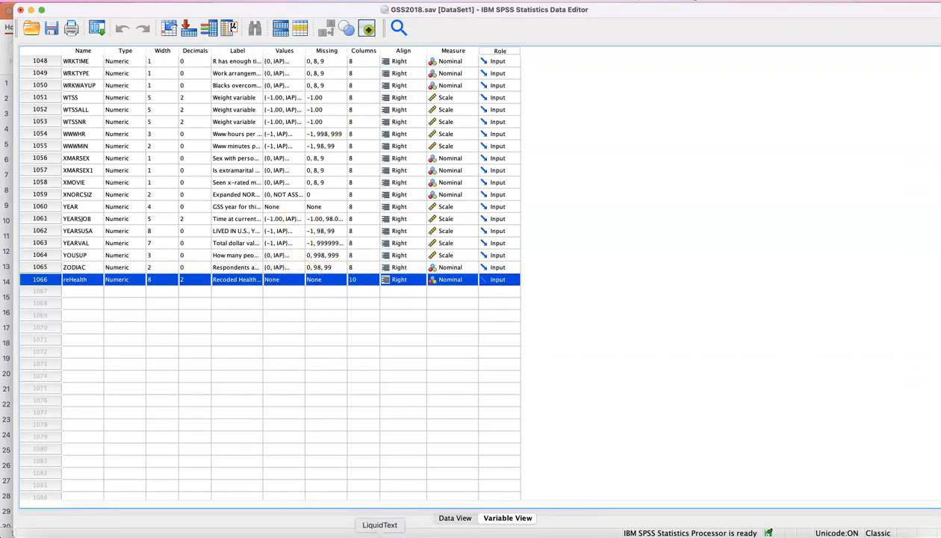
left_click(315, 533)
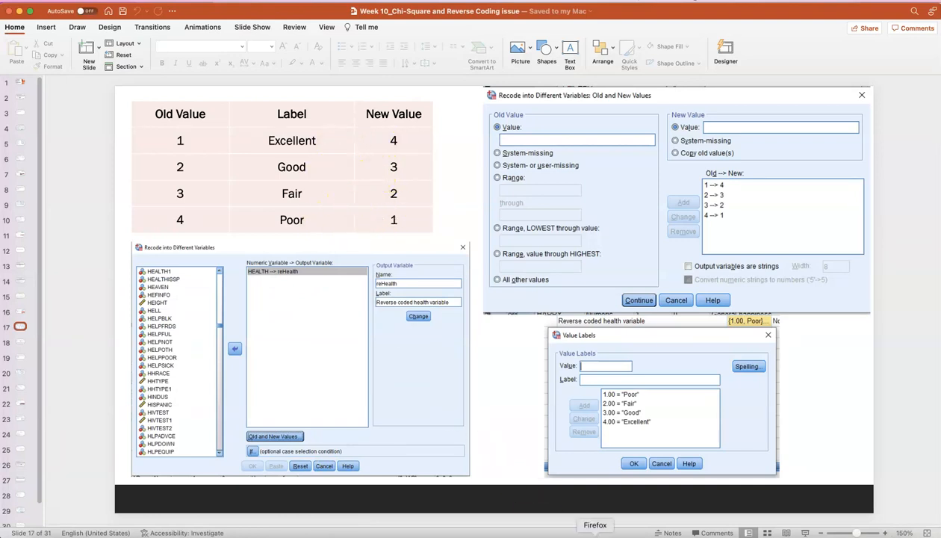
left_click(718, 534)
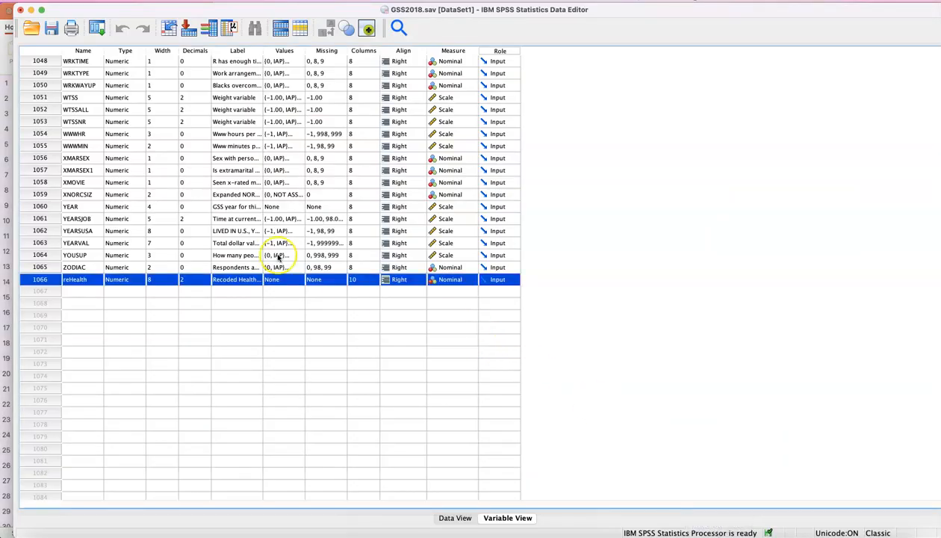
Add value labels to reHealth for 1 as "Poor" and 2 as "Fair"
left_click(300, 279)
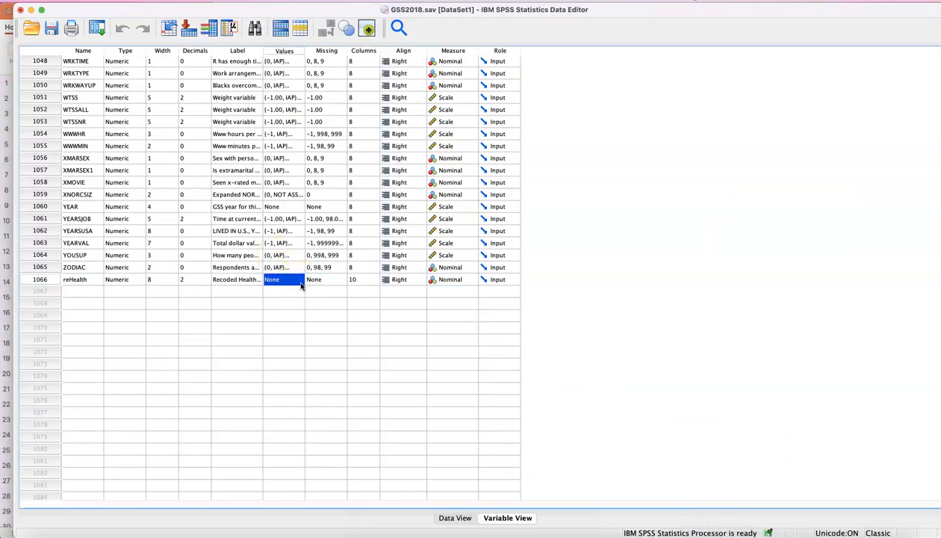
left_click(300, 282)
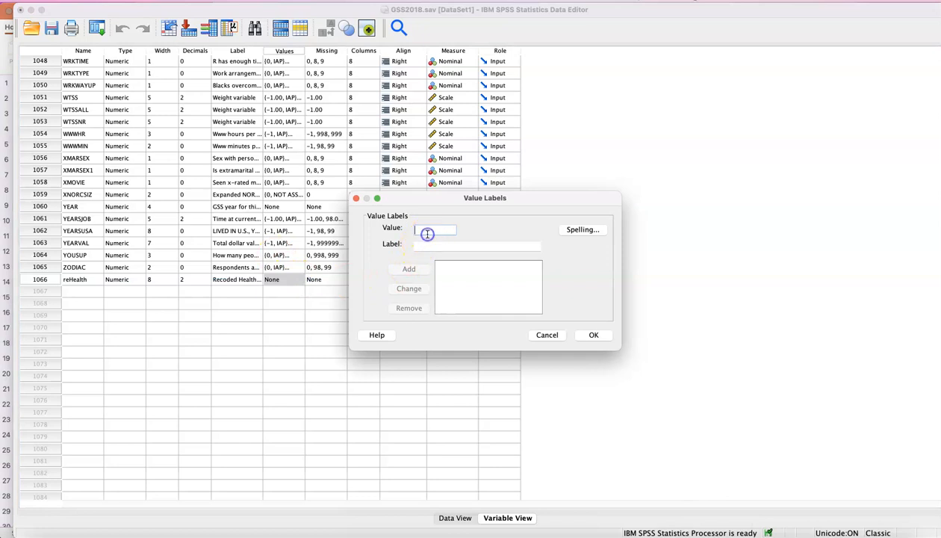
key("Tab")
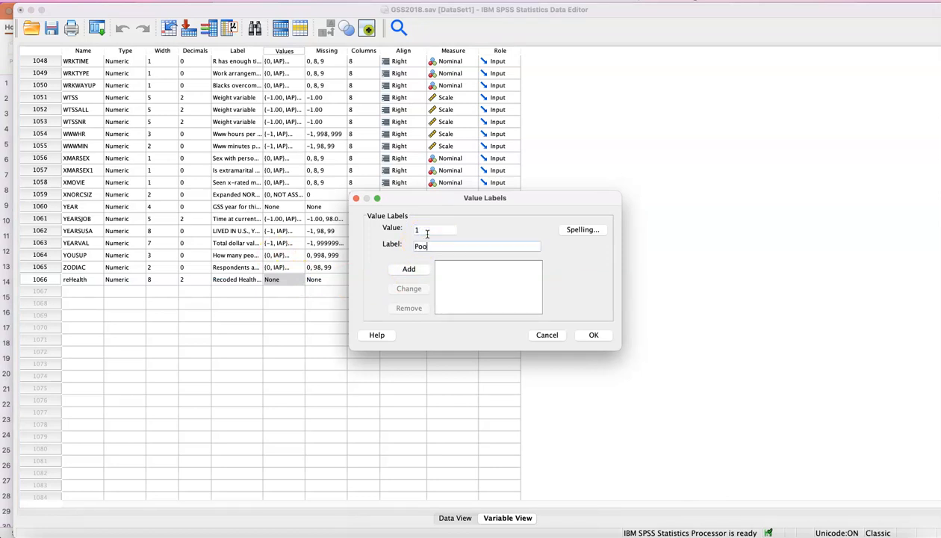
left_click(409, 269)
left_click(435, 232)
type("2")
left_click(428, 249)
type("Fair")
left_click(411, 269)
Add the value labels 3 as "Good" and 4 as "Excellent", and apply the labels to reHealth
left_click(440, 228)
left_click(435, 246)
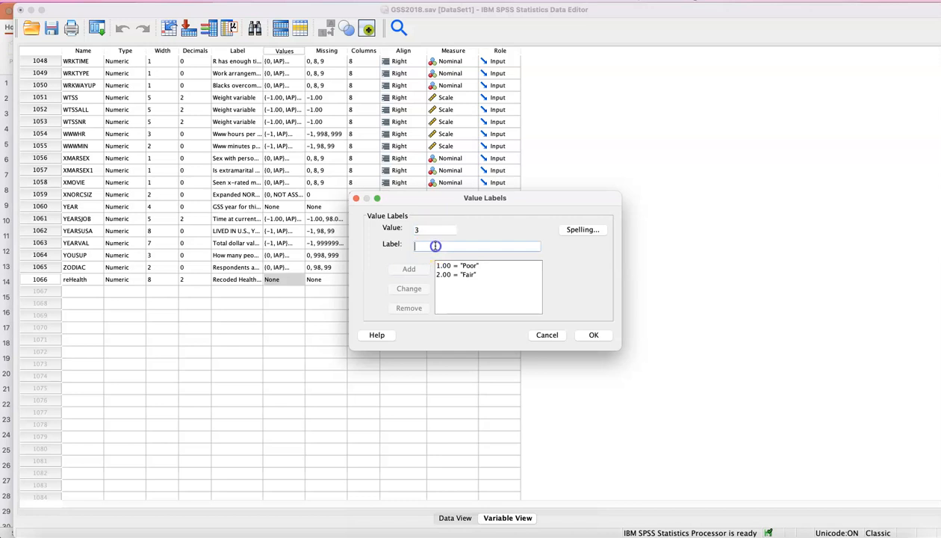
type("Good")
left_click(411, 269)
left_click(436, 227)
left_click(429, 245)
type("Excellent")
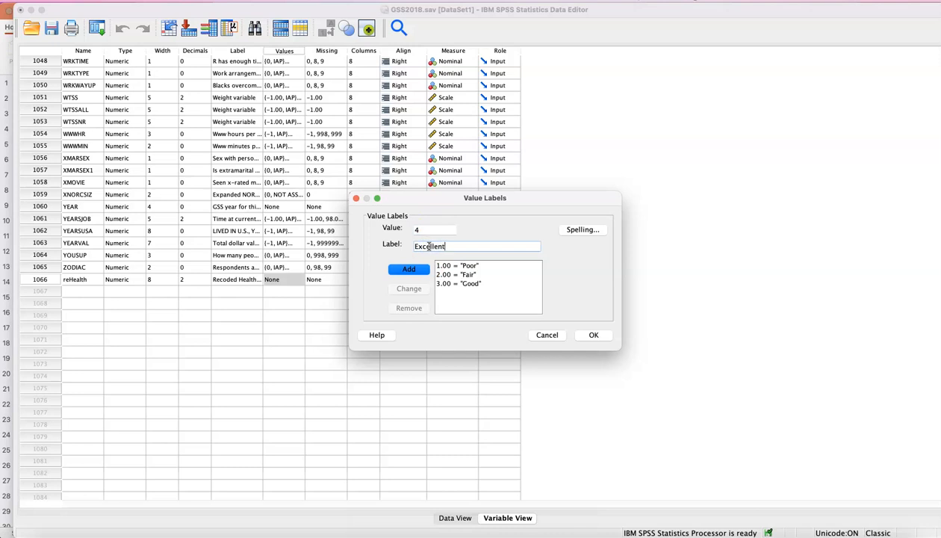
left_click(420, 269)
left_click(594, 335)
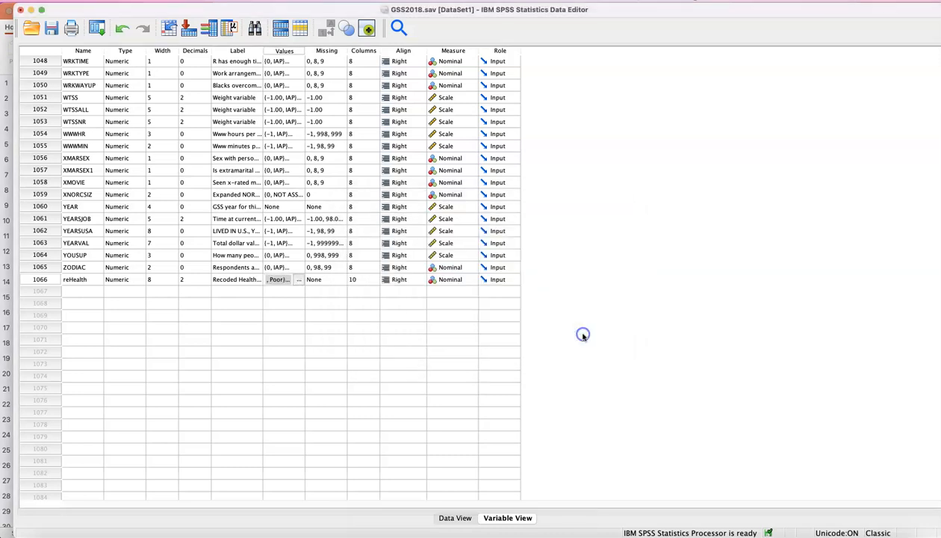
Run descriptive statistics on reHealth again and compare the labelled frequency table with the earlier unlabelled one
right_click(58, 280)
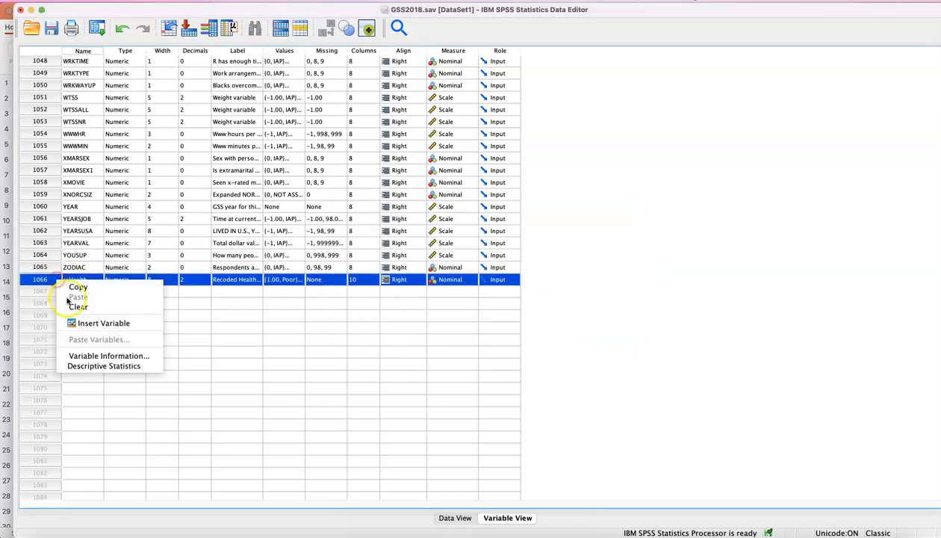
left_click(89, 365)
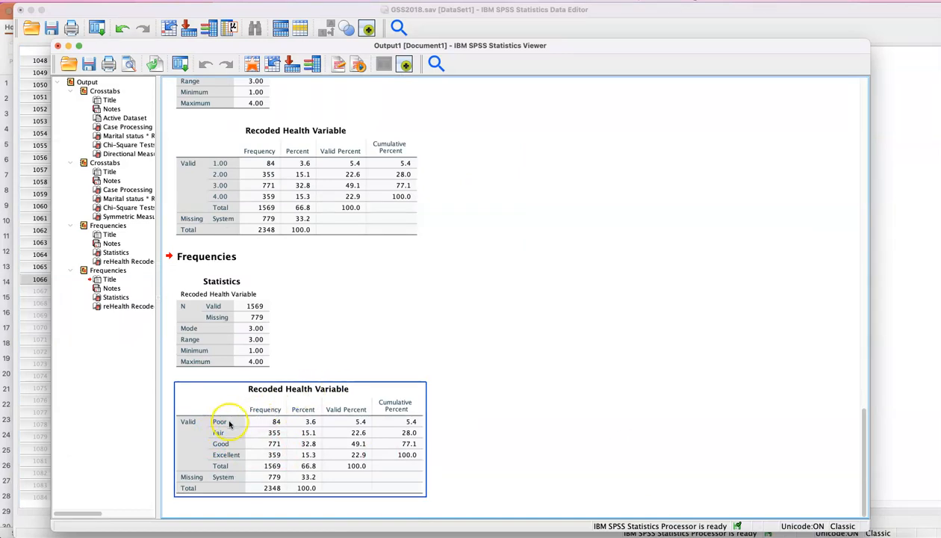
left_click(246, 215)
left_click(235, 288)
left_click(215, 439)
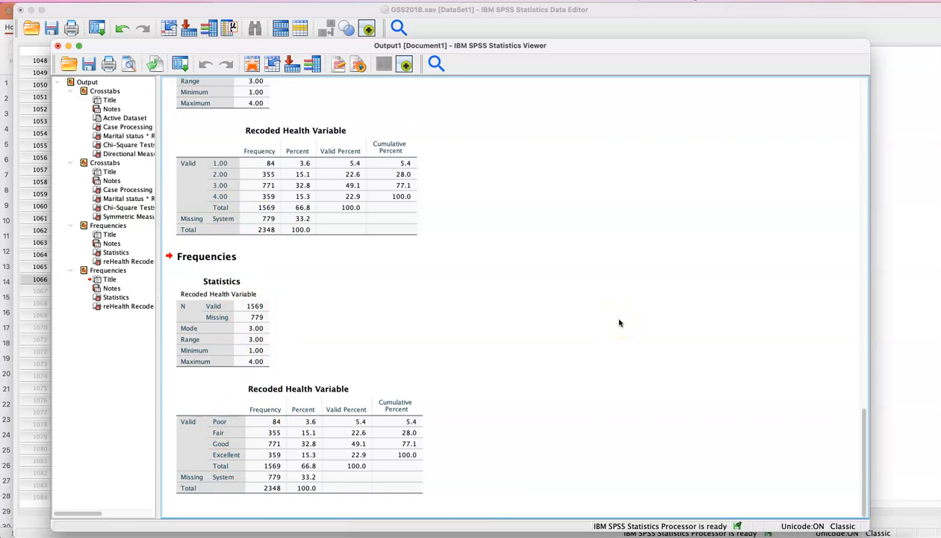
left_click(565, 338)
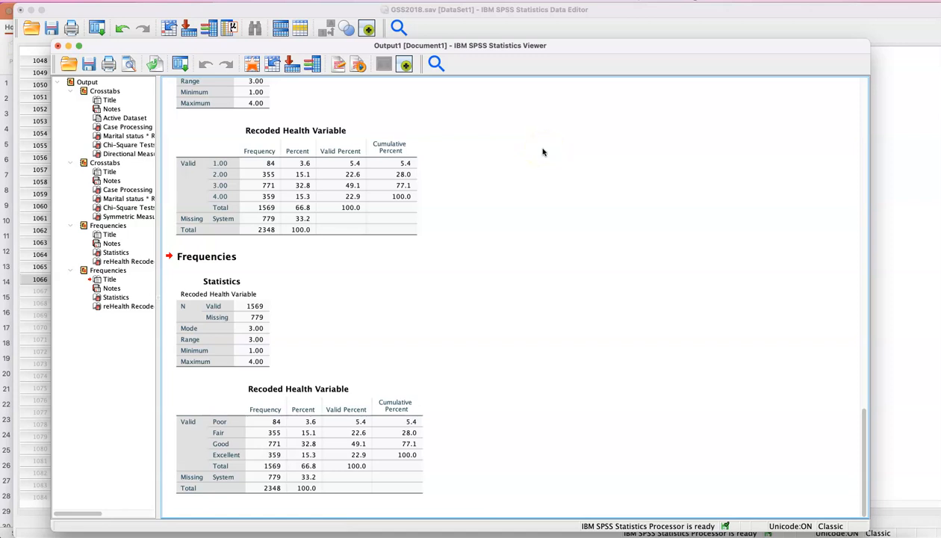
Start a Crosstabs analysis from the Data Editor and check the PowerPoint slide that names the two ordinal variables
left_click(906, 138)
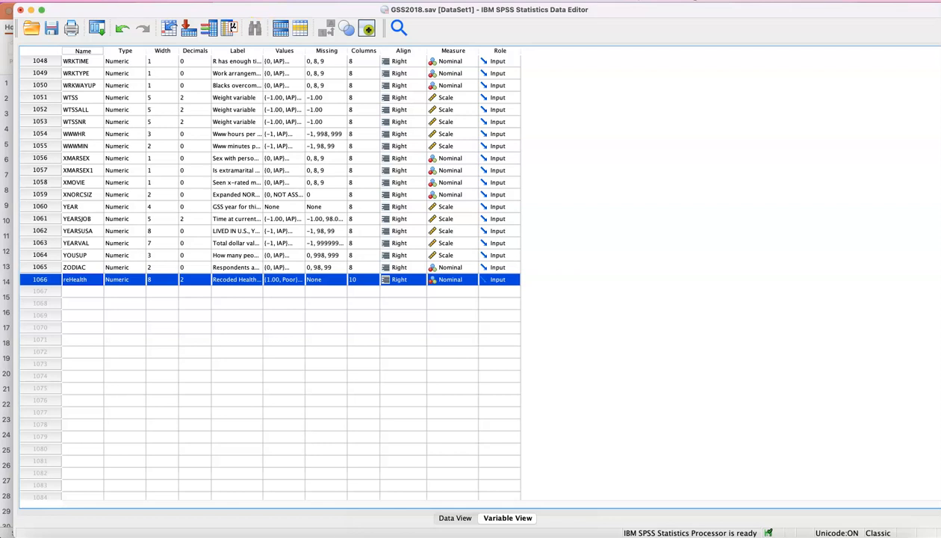
left_click(243, 0)
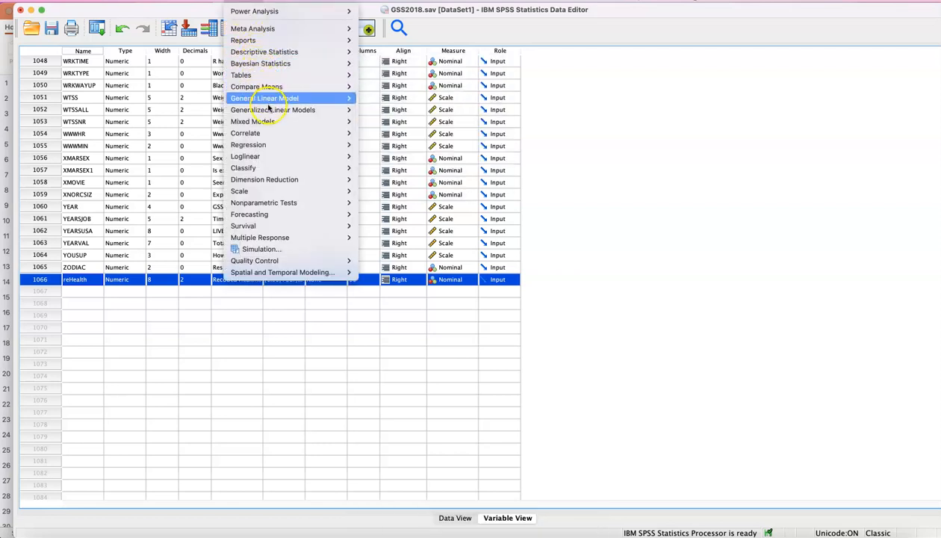
mouse_move(329, 52)
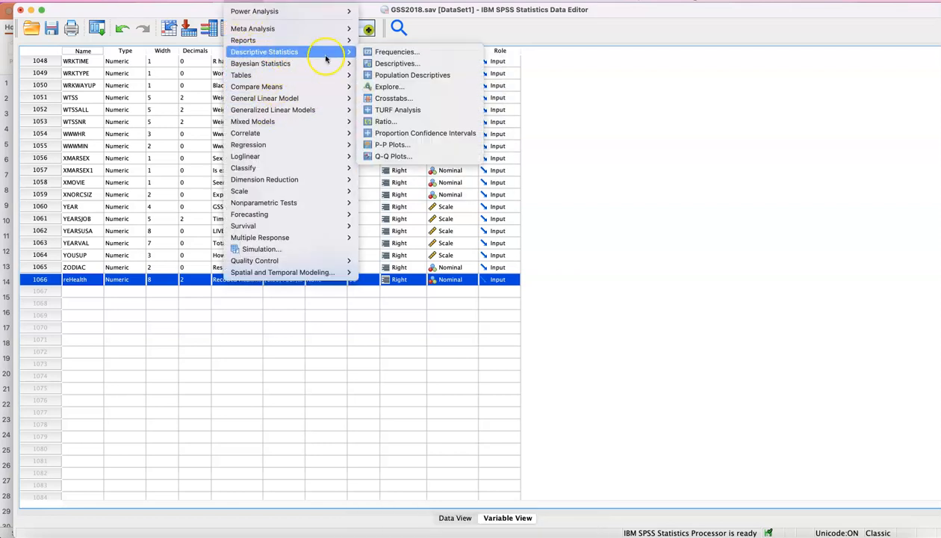
left_click(390, 97)
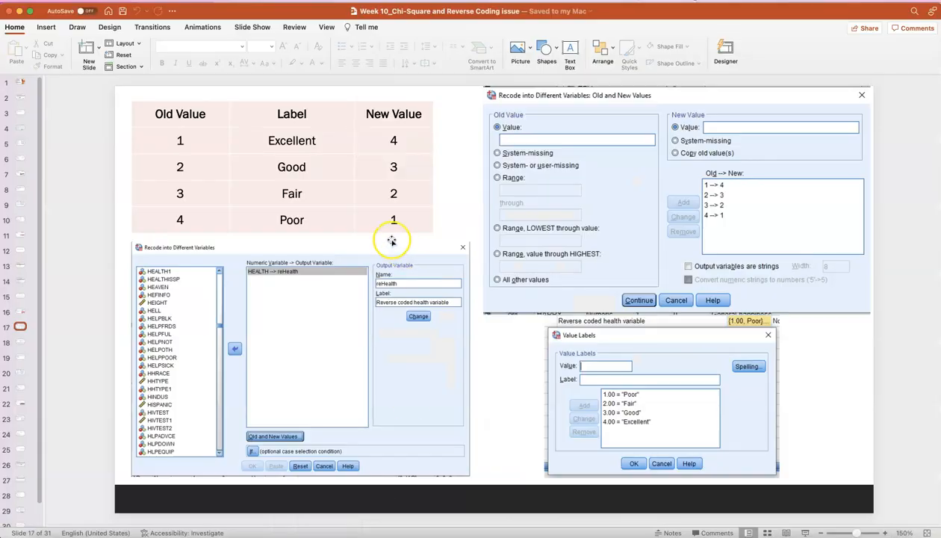
key("Down")
key("Up")
key("Down")
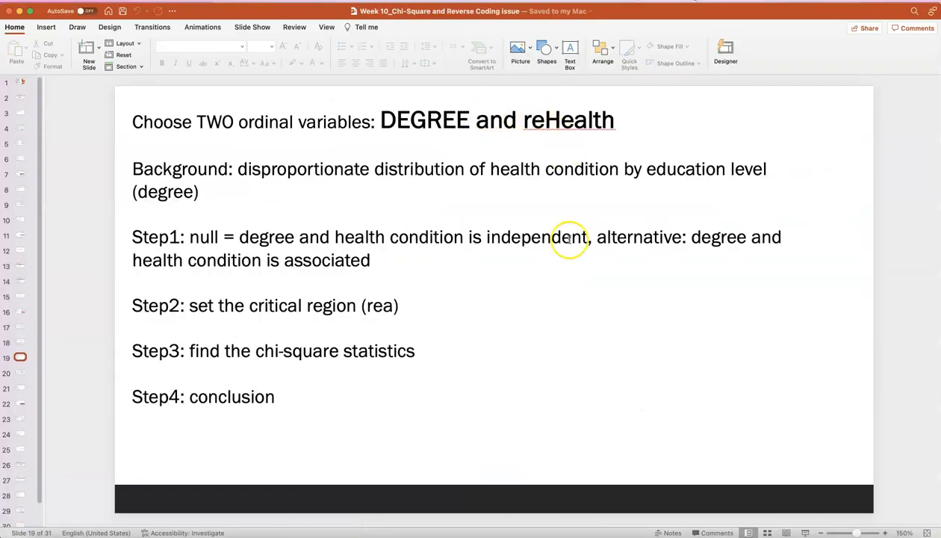
Back in SPSS, set DEGREE as the column variable and reHealth as the row variable of the crosstab
left_click(719, 535)
left_click(374, 237)
type("deg")
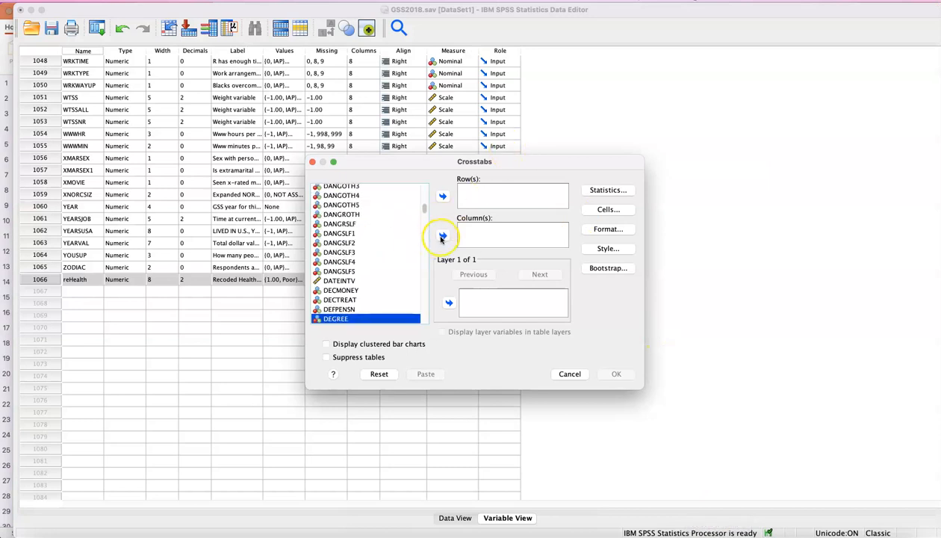
left_click(442, 235)
left_click(340, 243)
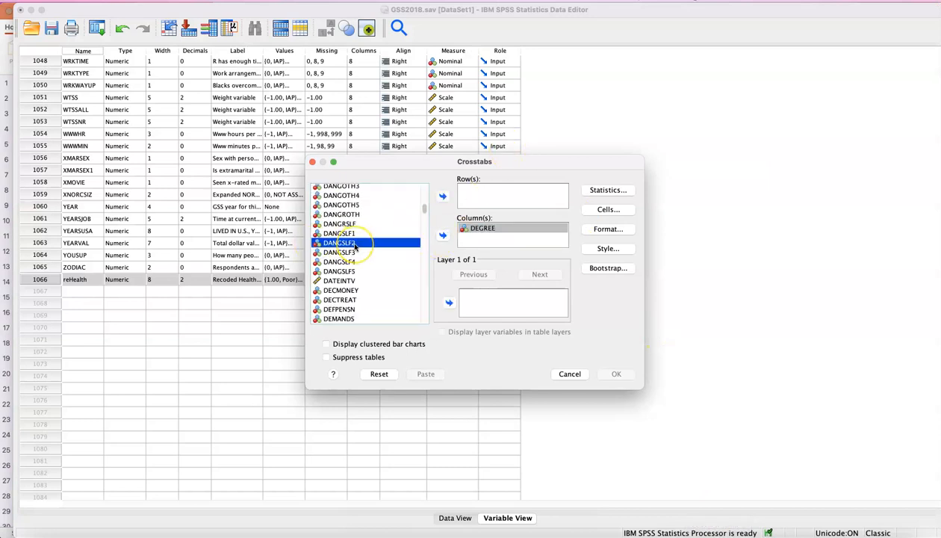
type("reh")
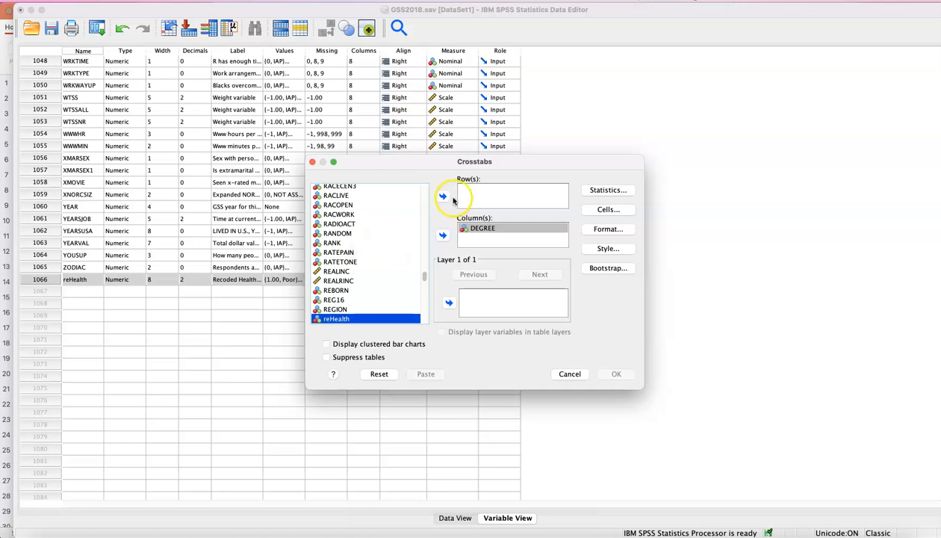
left_click(443, 196)
Include the Chi-square and Gamma statistics in the crosstab
left_click(619, 192)
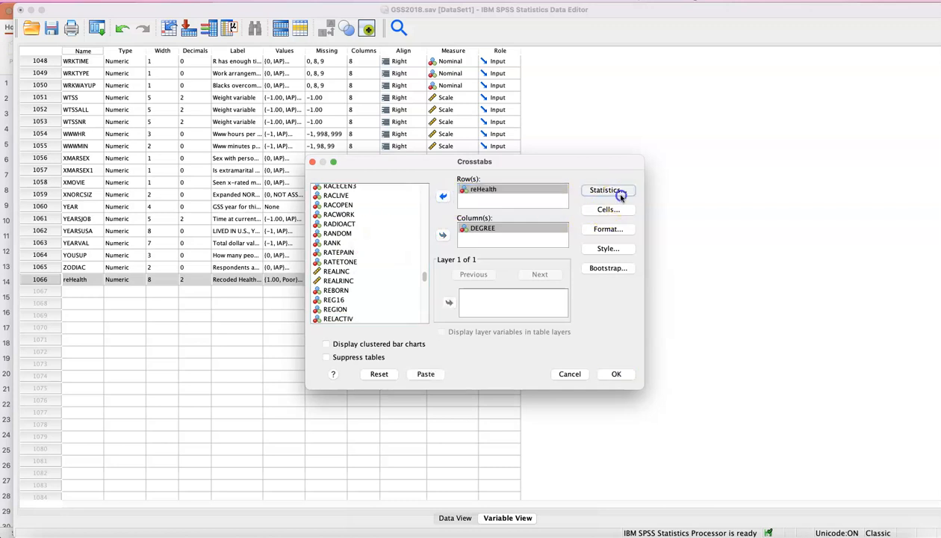
left_click(422, 195)
left_click(530, 220)
left_click(548, 358)
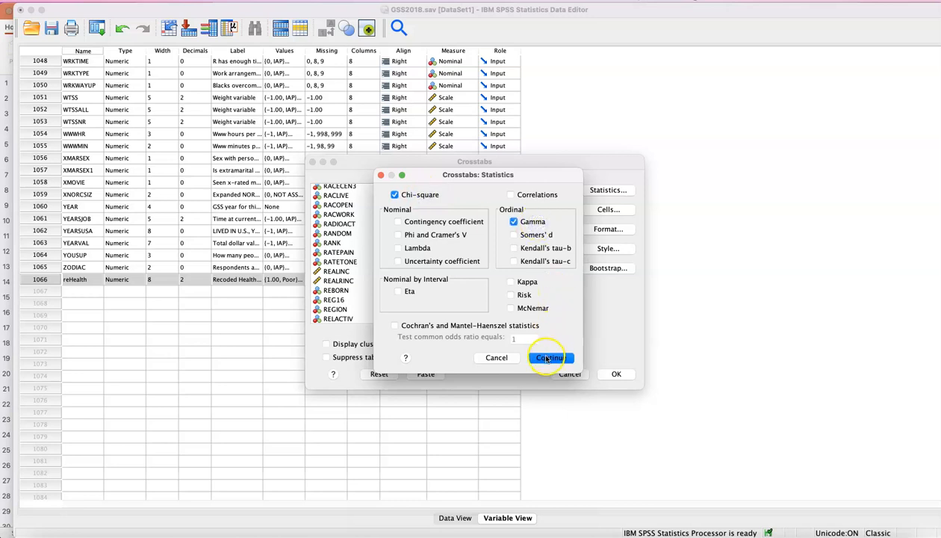
Add column percentages to the crosstab cells and run the analysis
left_click(622, 210)
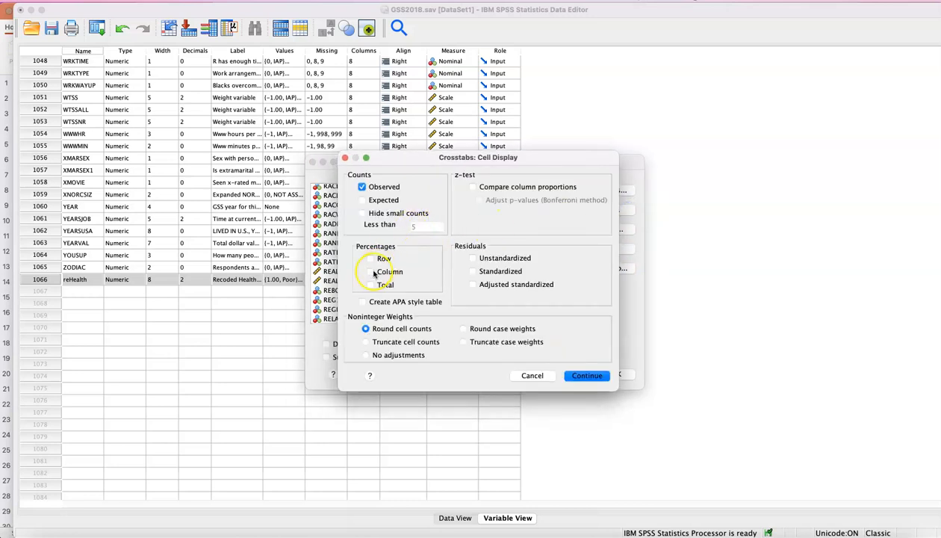
left_click(372, 274)
left_click(585, 376)
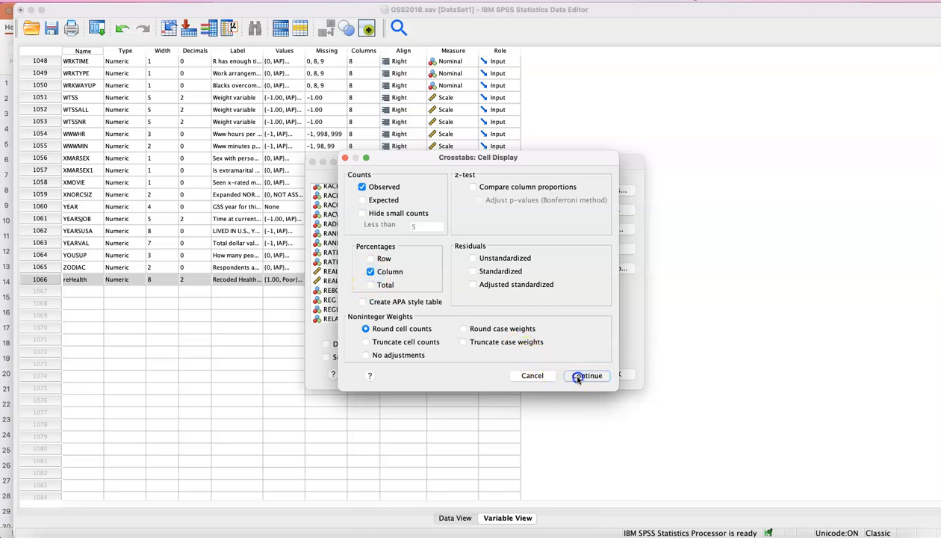
left_click(618, 375)
Examine the case processing summary and the column percentages of reHealth by highest degree in the crosstab output
scroll(543, 336, "down", 3)
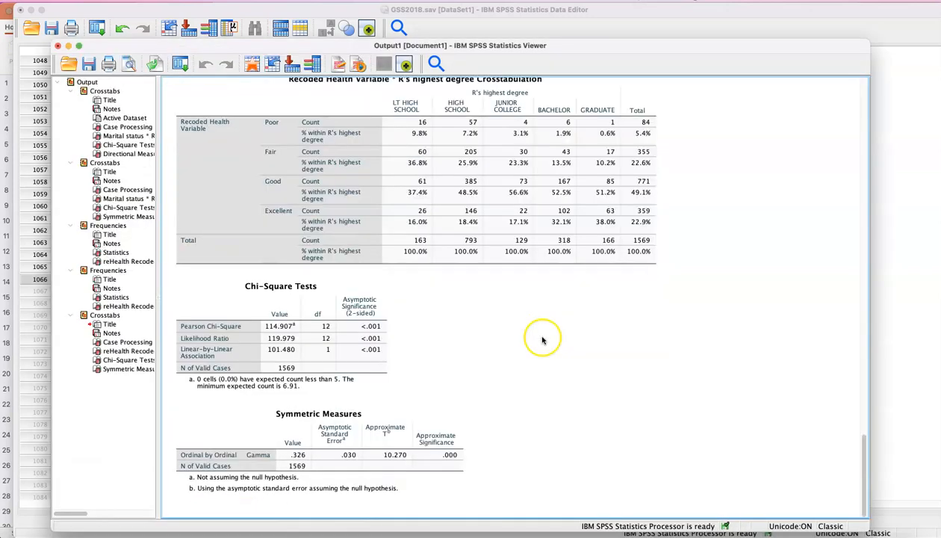
scroll(378, 215, "up", 3)
left_click(282, 166)
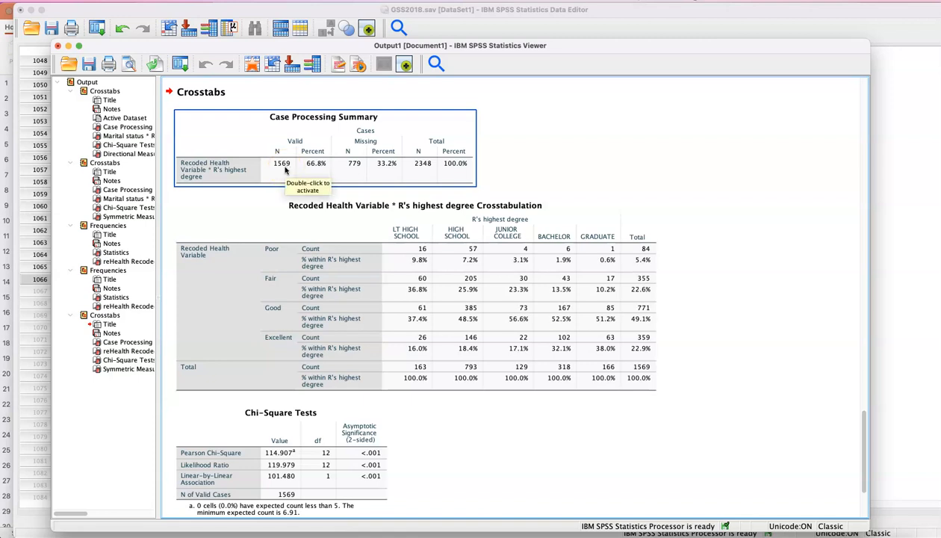
left_click(396, 294)
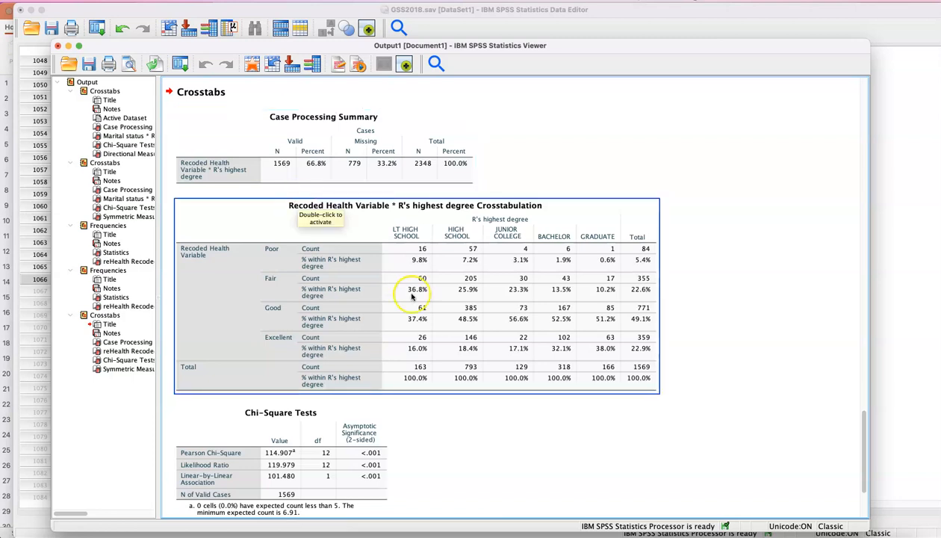
scroll(378, 289, "down", 3)
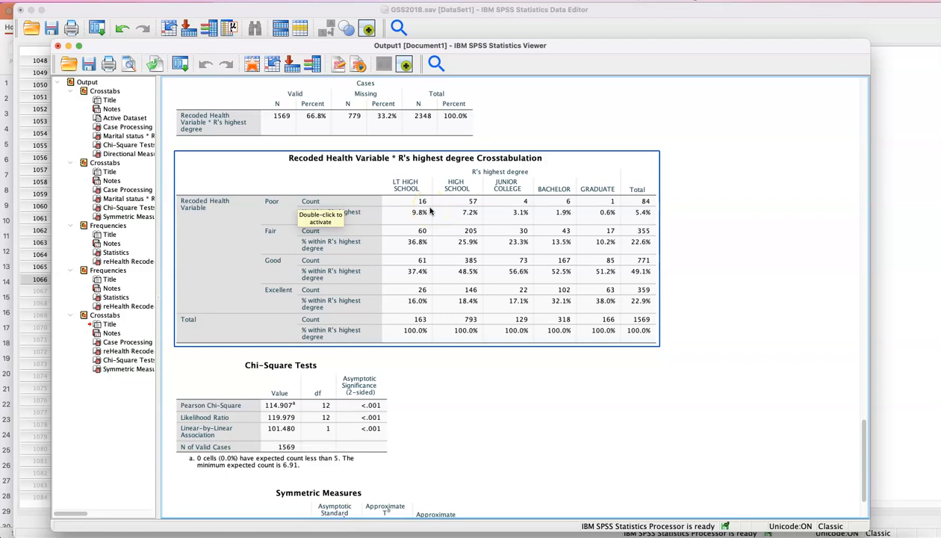
scroll(380, 215, "down", 4)
Review the Chi-Square Tests significance, the crosstabulation counts and the Gamma value under Symmetric Measures
left_click(348, 371)
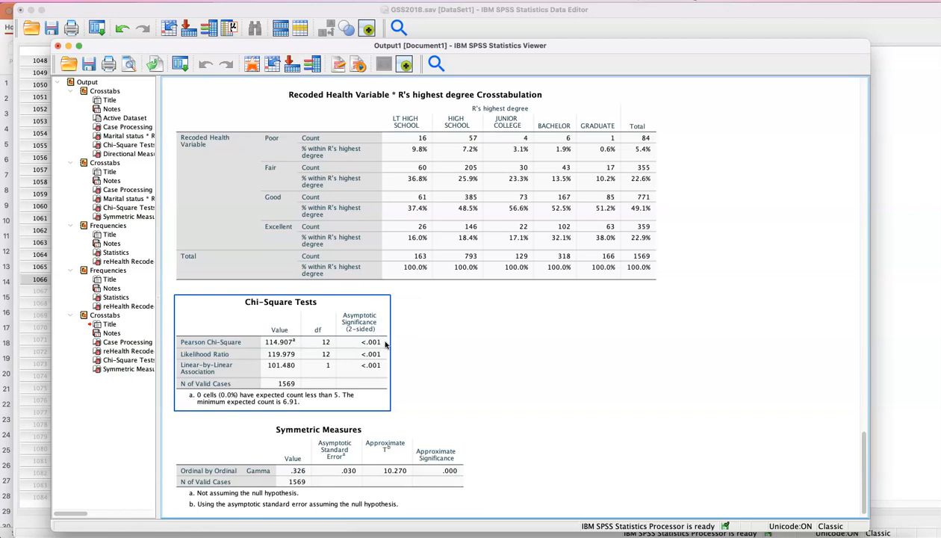
left_click(437, 336)
left_click(492, 159)
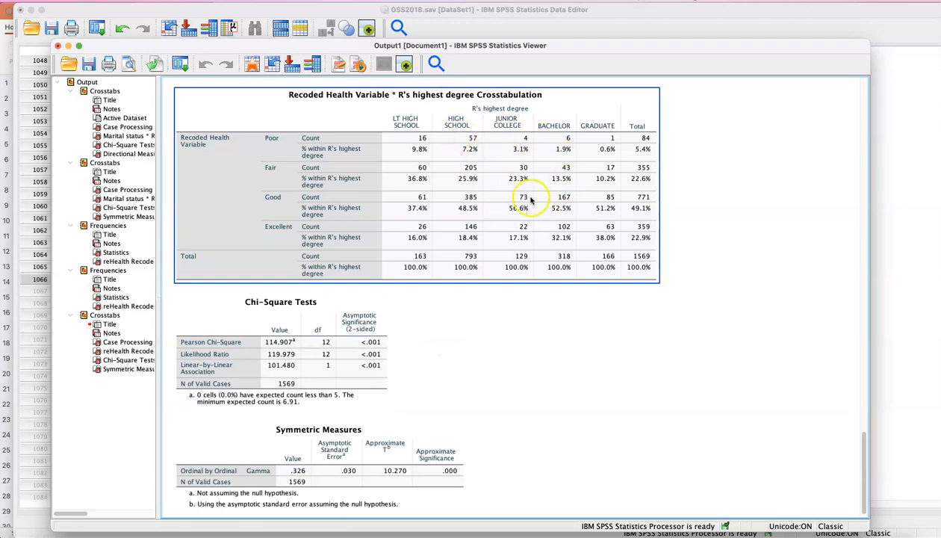
left_click(462, 338)
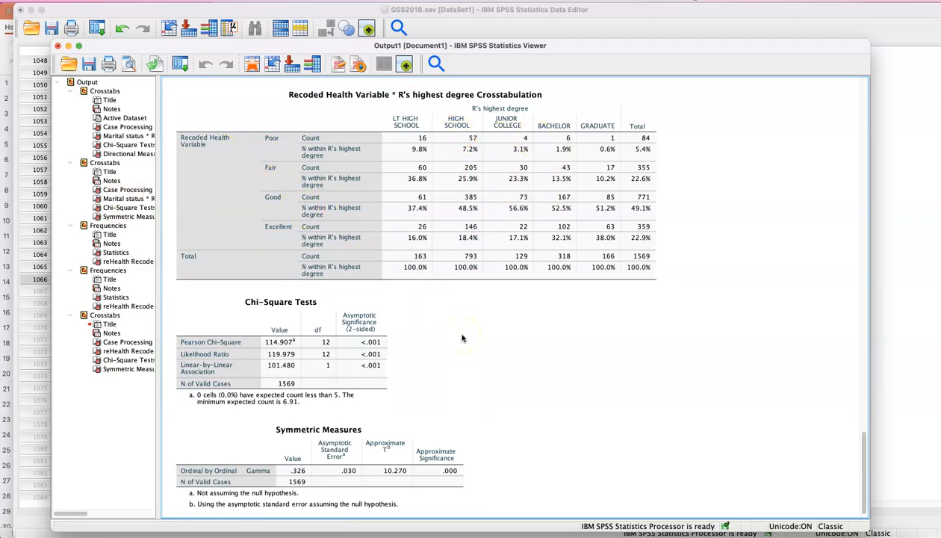
scroll(462, 338, "down", 1)
left_click(440, 342)
left_click(303, 334)
left_click(287, 422)
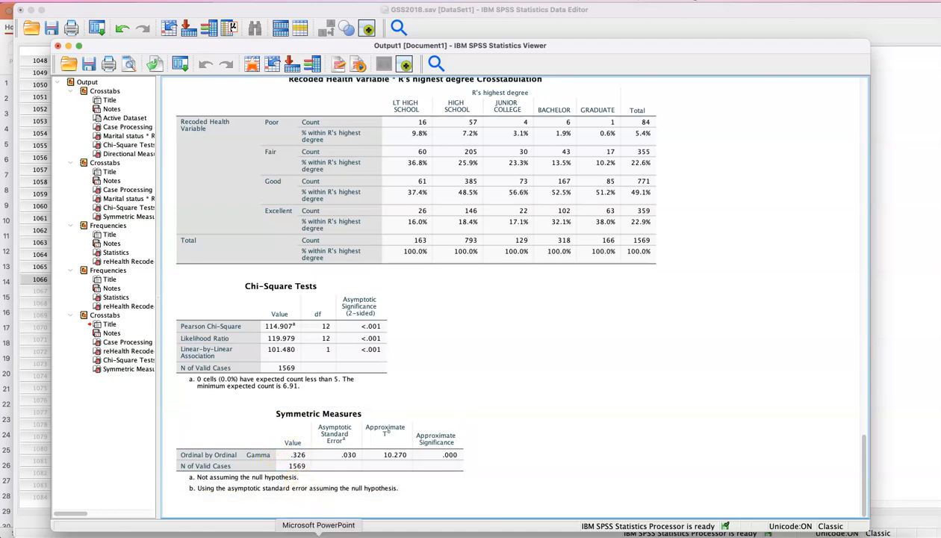
Compare the Gamma output with the strength-of-association table on the PowerPoint Symmetric Measures slide
left_click(314, 533)
key("Down")
key("Down")
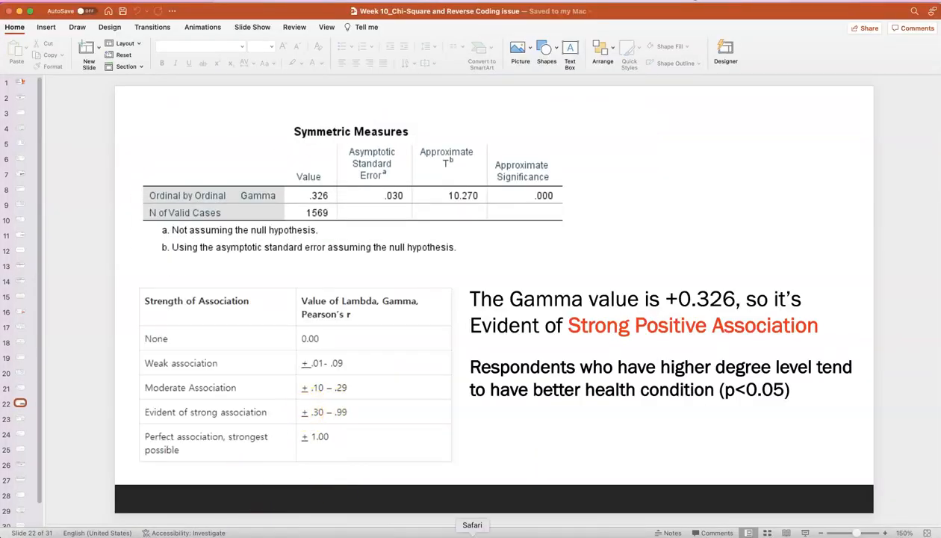
left_click(718, 534)
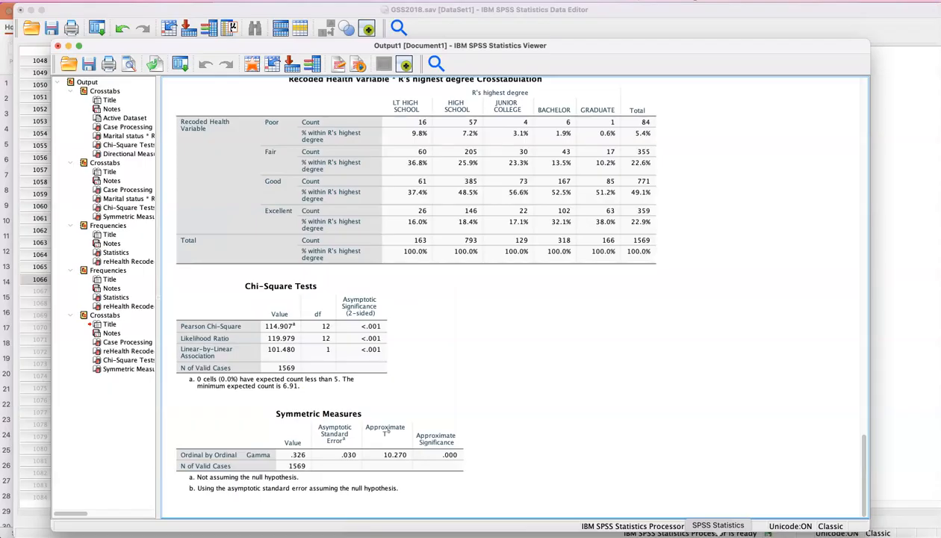
left_click(283, 534)
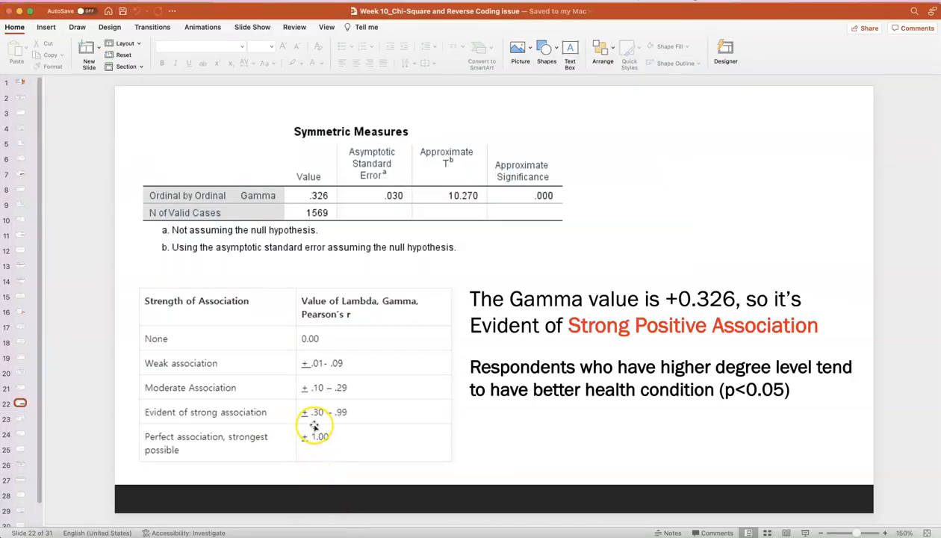